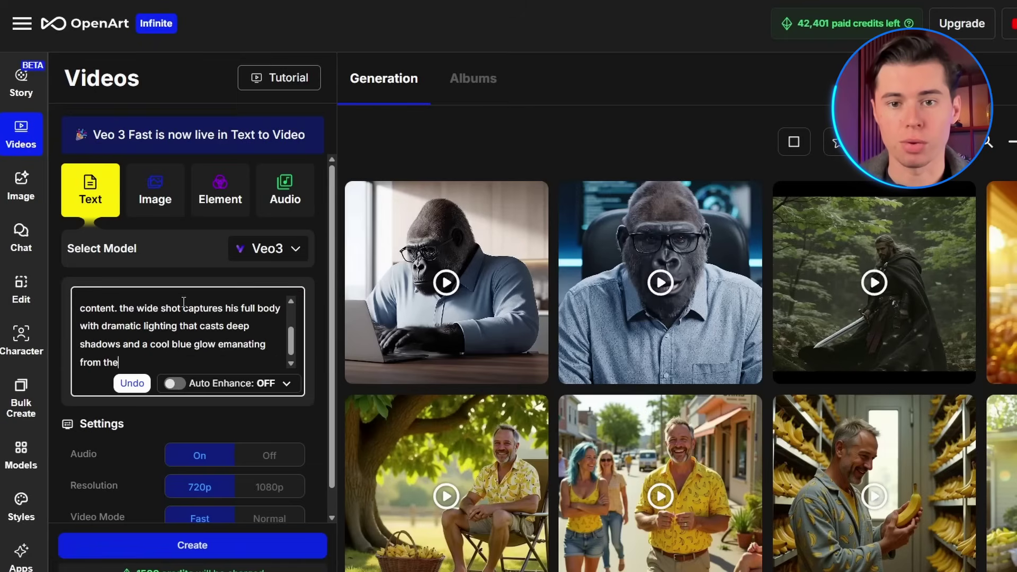
Continue the prompt after "from the" with "screen, illuminating"
{"action": "type", "text": "screen, illuminating"}
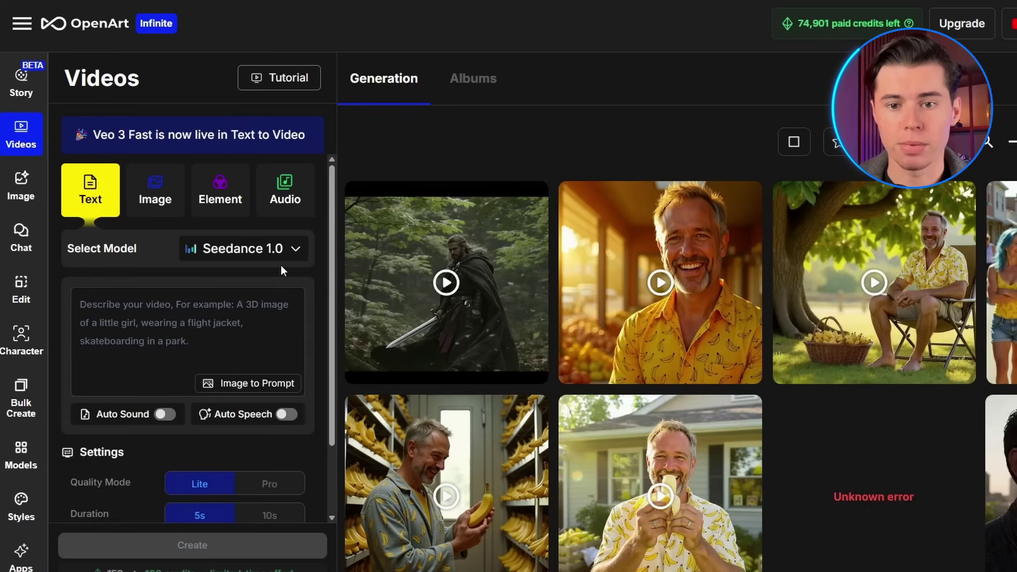
Open the Select Model dropdown to view the available video models
{"action": "left_click", "coordinate": [278, 251]}
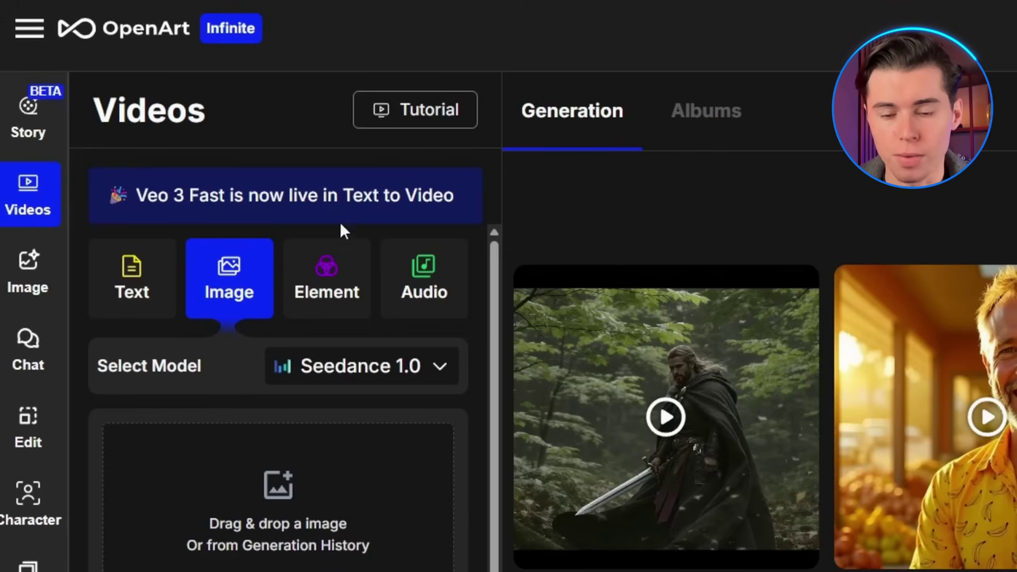
Look through the Text, Element and Audio video modes, returning to Text
{"action": "mouse_move", "coordinate": [231, 272]}
{"action": "left_click", "coordinate": [125, 282]}
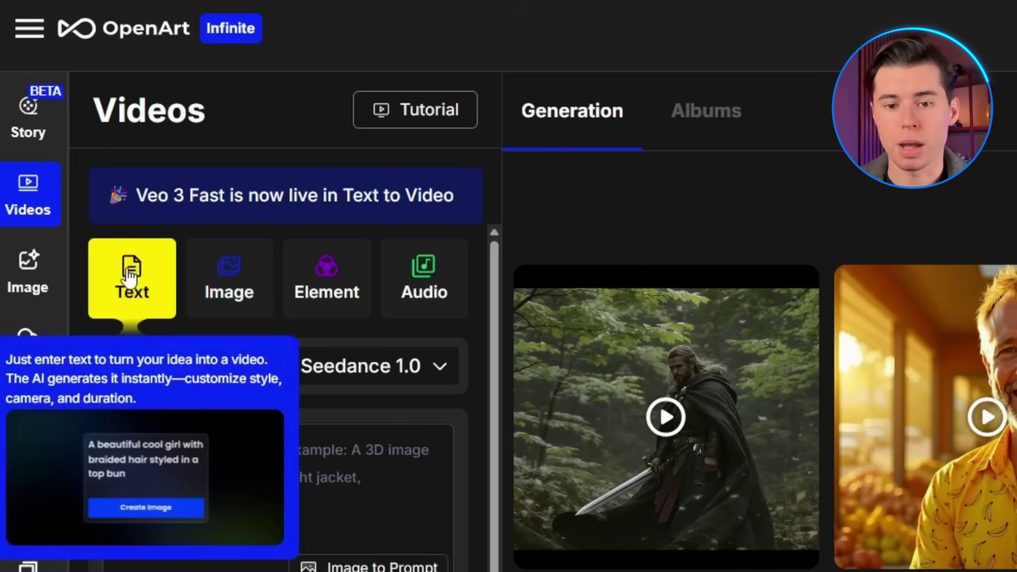
{"action": "left_click", "coordinate": [322, 291]}
{"action": "left_click", "coordinate": [438, 282]}
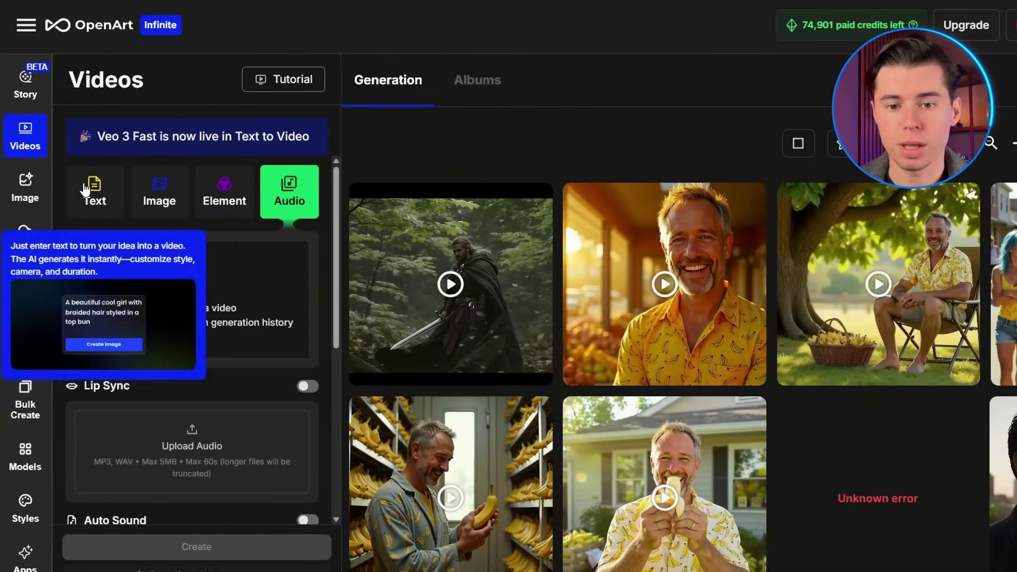
{"action": "left_click", "coordinate": [128, 271]}
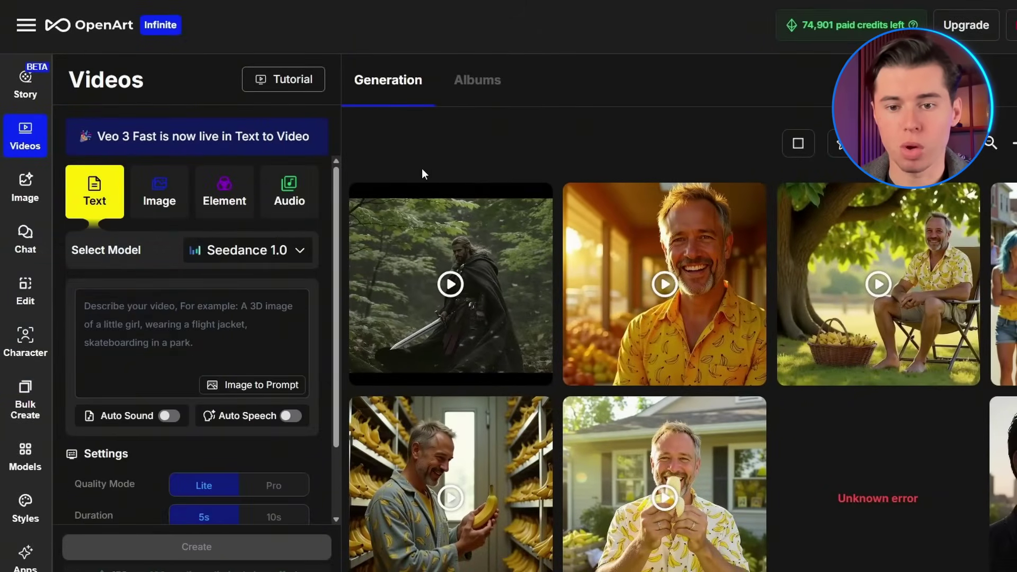
Choose Veo3 as the model, then move through Image and Element to Audio mode
{"action": "left_click", "coordinate": [267, 251]}
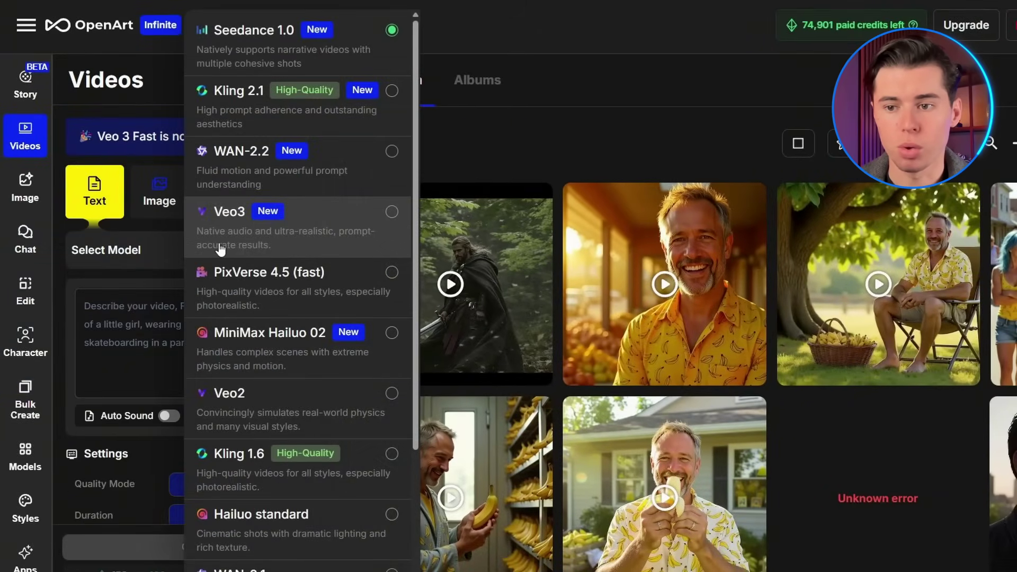
{"action": "left_click", "coordinate": [255, 210]}
{"action": "left_click", "coordinate": [159, 192]}
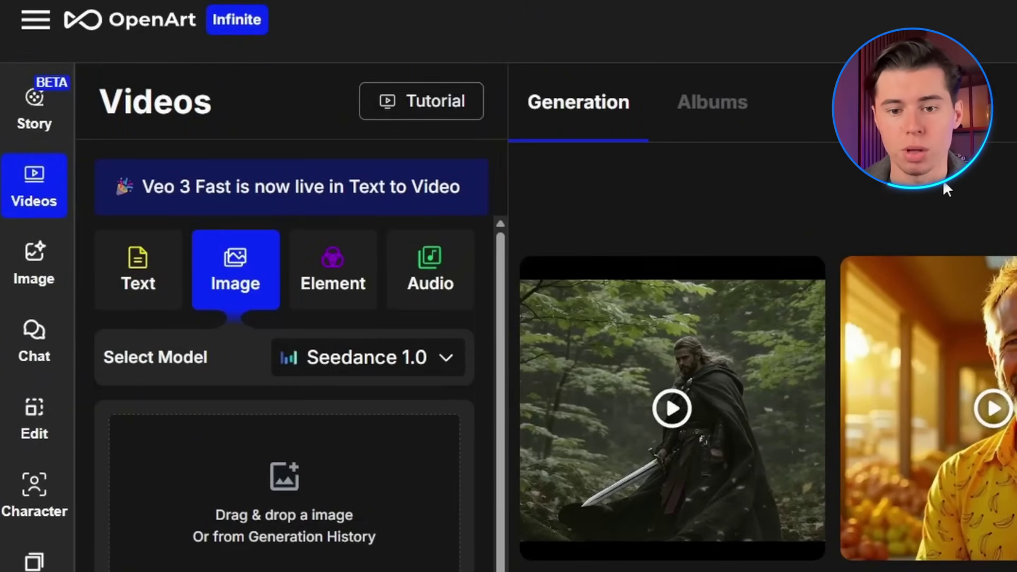
{"action": "left_click", "coordinate": [329, 280]}
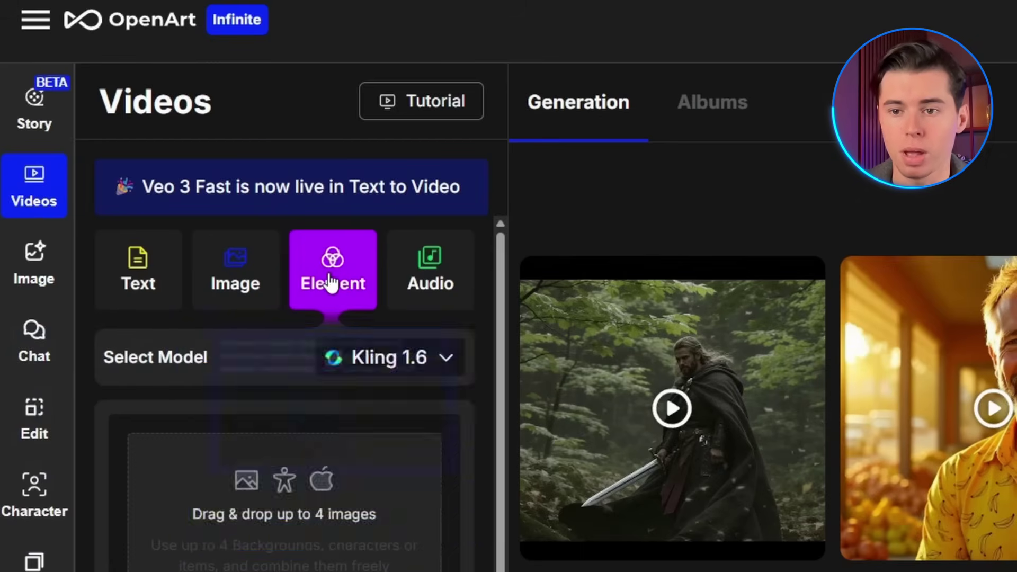
{"action": "left_click", "coordinate": [448, 278]}
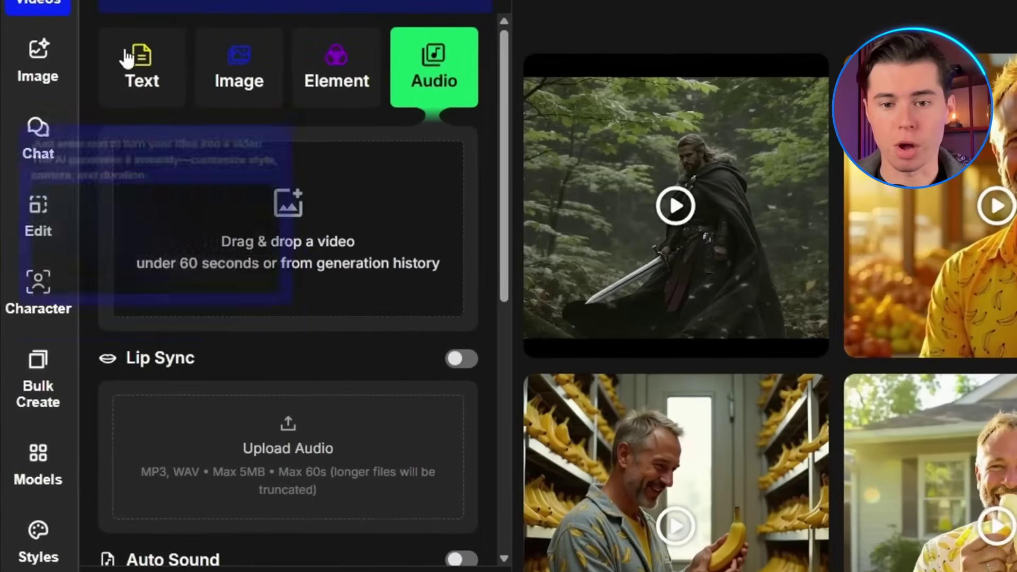
Switch to Text mode and select Veo3 as the model, ready to write the prompt
{"action": "left_click", "coordinate": [88, 186]}
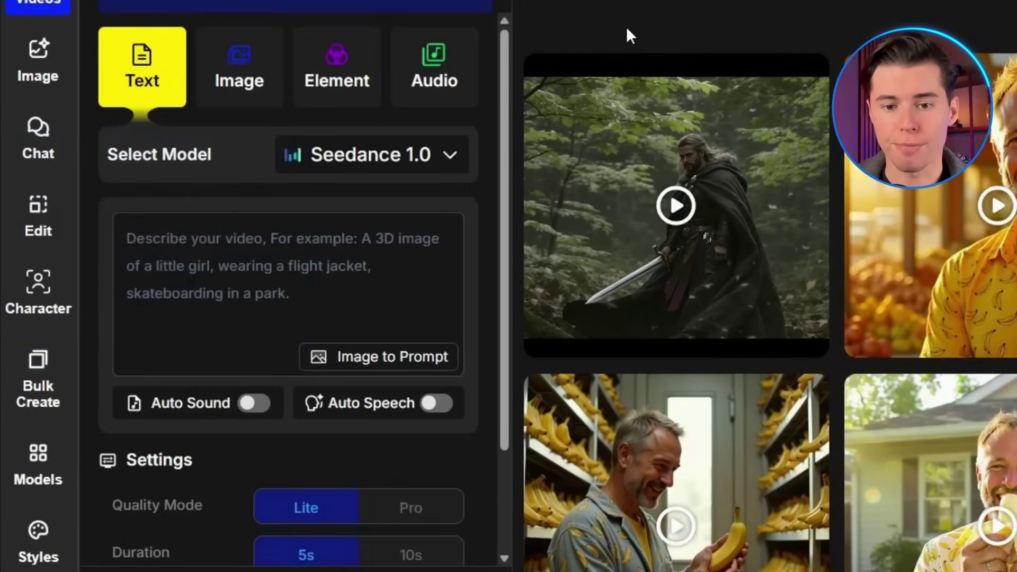
{"action": "left_click", "coordinate": [256, 278]}
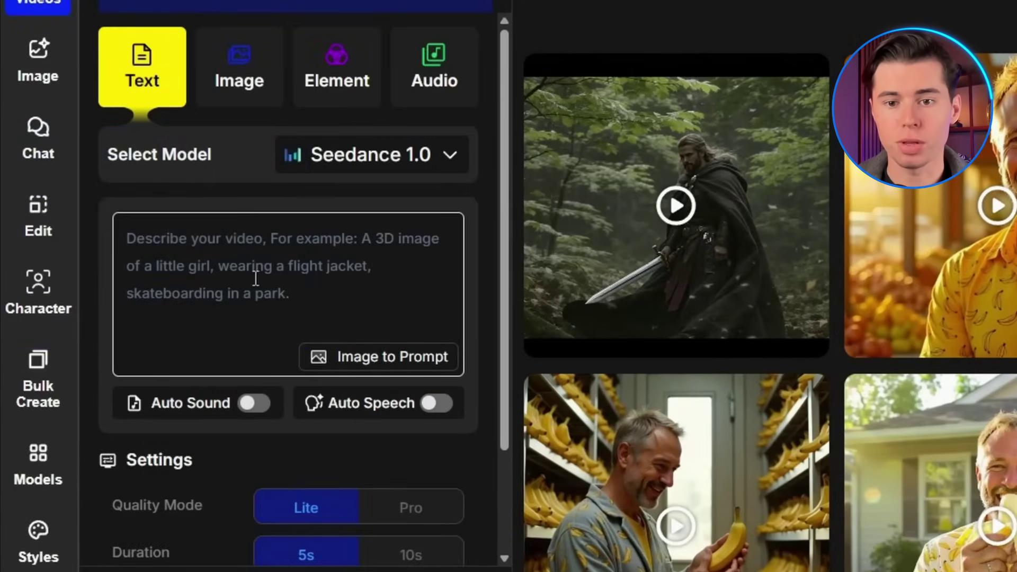
{"action": "left_click", "coordinate": [421, 168]}
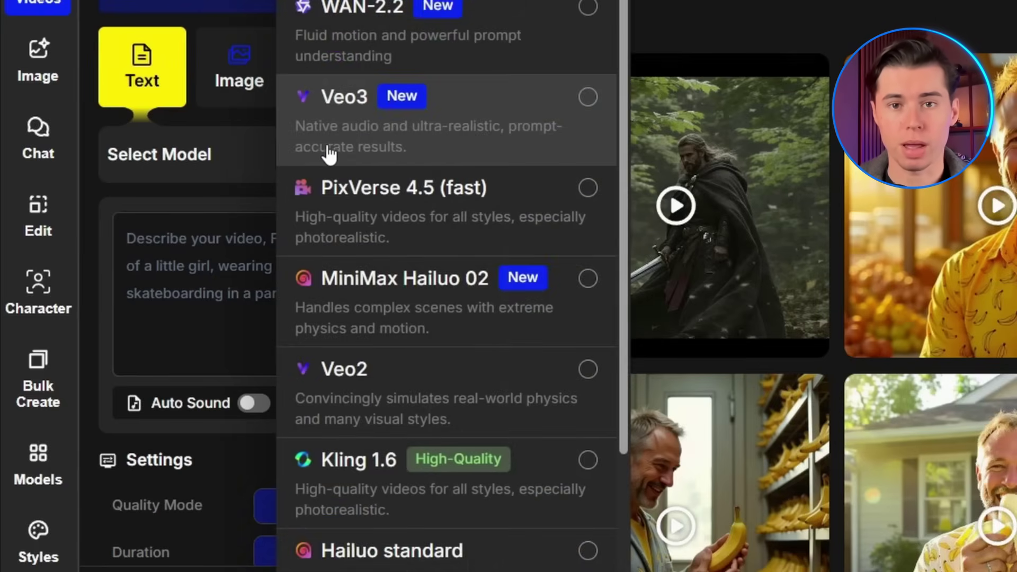
{"action": "left_click", "coordinate": [389, 150]}
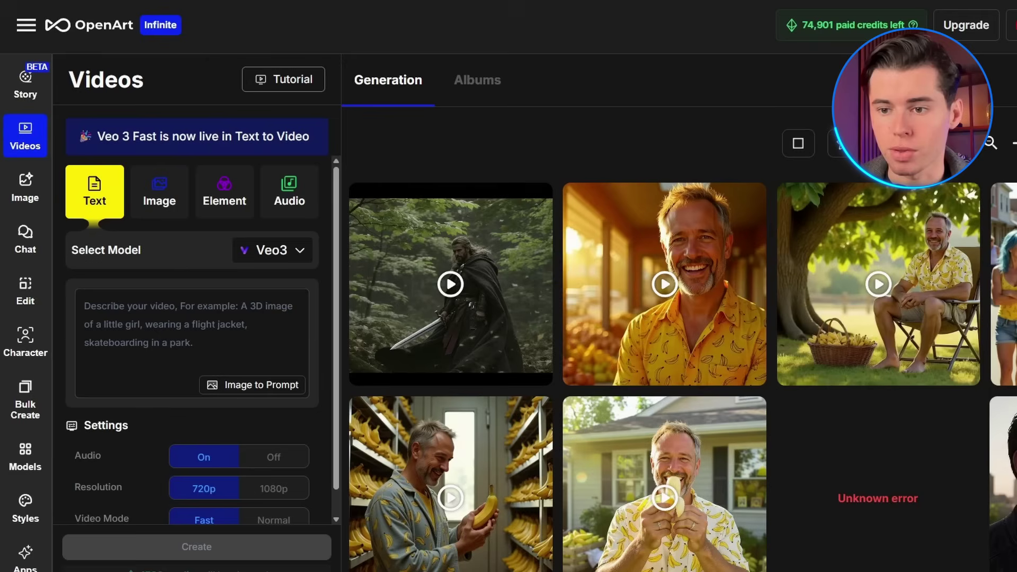
{"action": "left_click", "coordinate": [211, 303]}
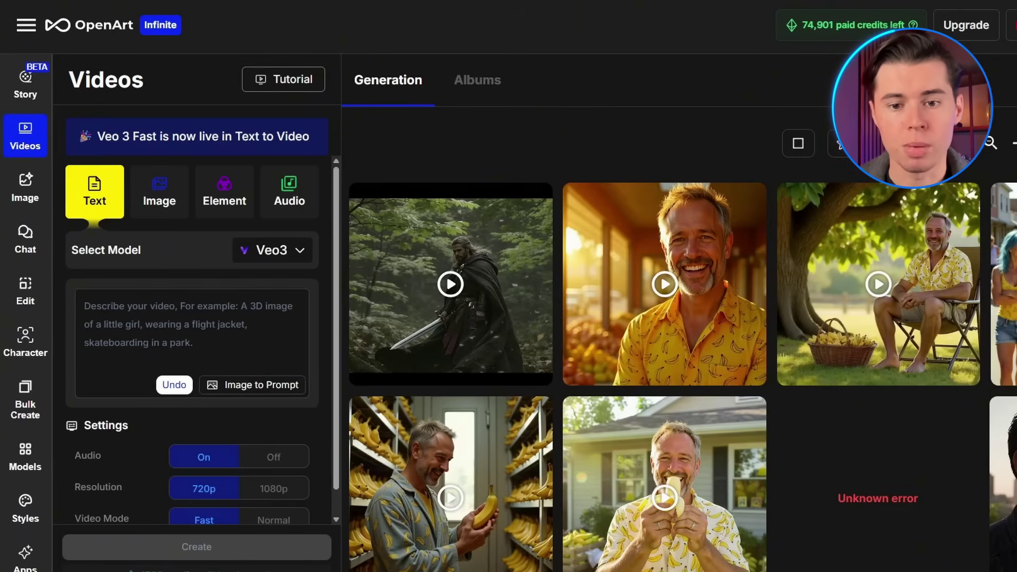
{"action": "left_click", "coordinate": [133, 301]}
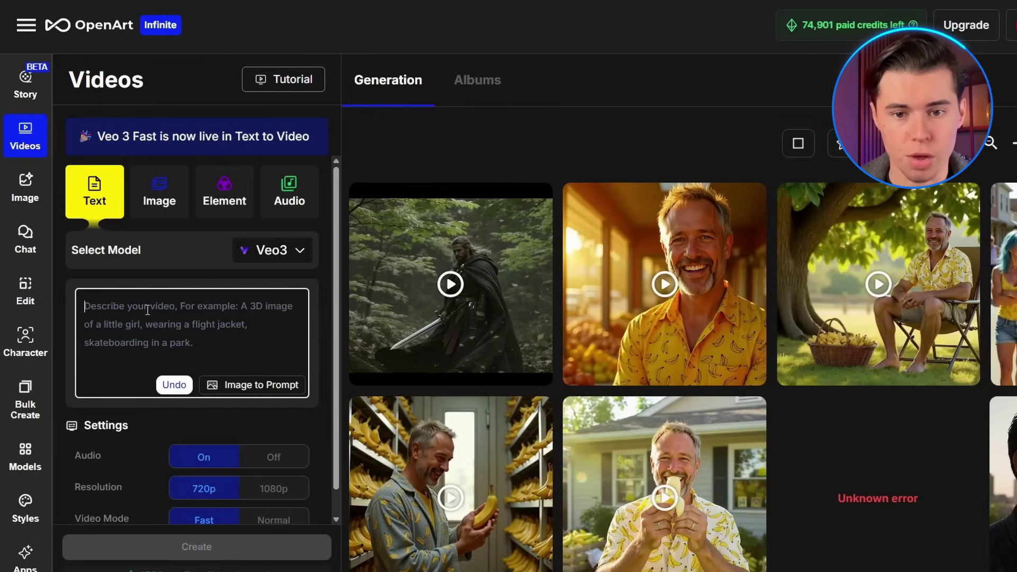
Write the glasses-wearing gorilla prompt and add "in a deep voice" after his quoted line
{"action": "type", "text": "an intelligent gorilla"}
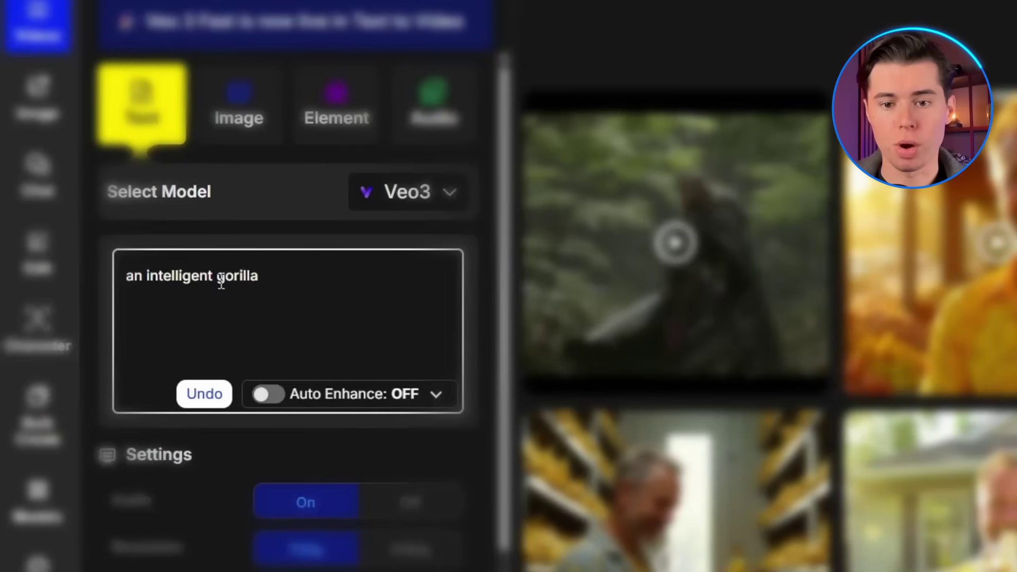
{"action": "type", "text": " wearing glasses and a casual button up shirt"}
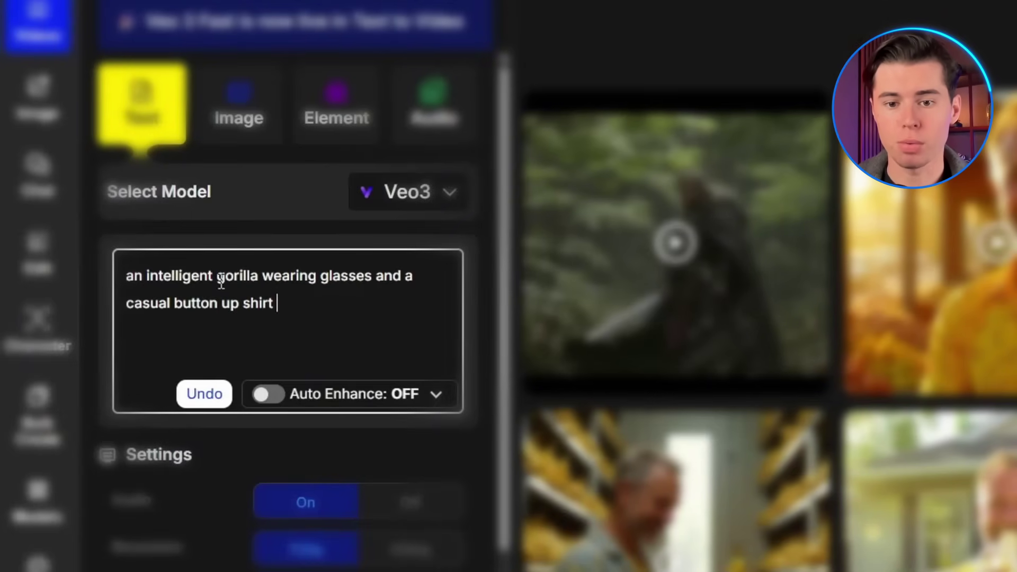
{"action": "type", "text": " sits at a sleek, modern desk s"}
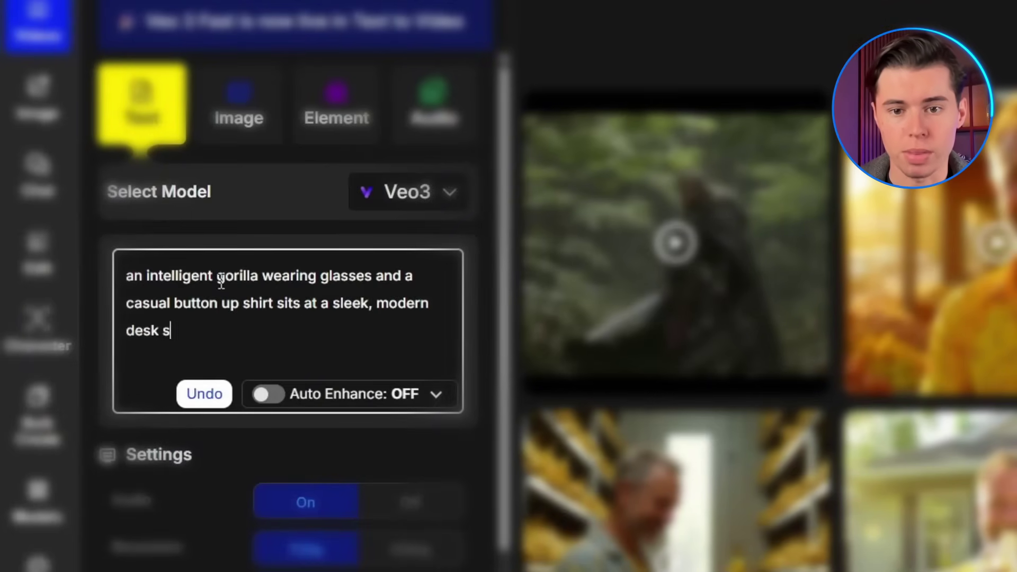
{"action": "type", "text": "urrounded by high tech gadgets. Th"}
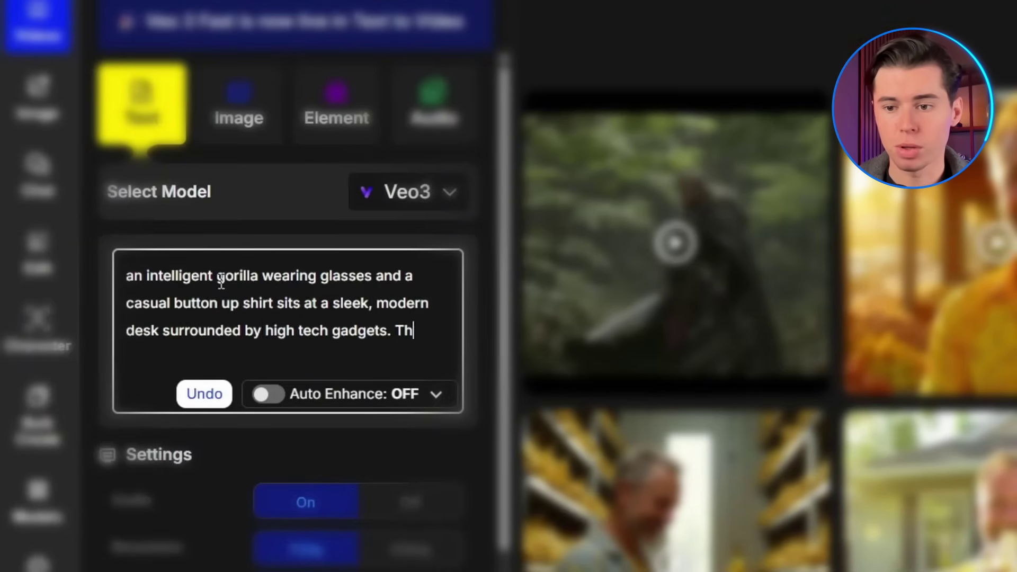
{"action": "type", "text": "e close up shot captures"}
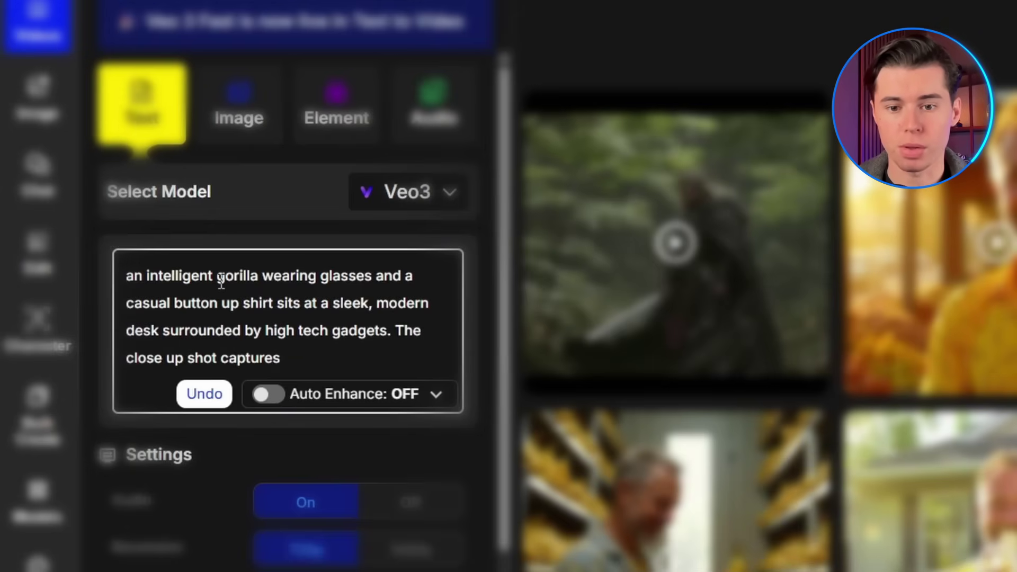
{"action": "type", "text": " his face in sharp detail, with the background softly"}
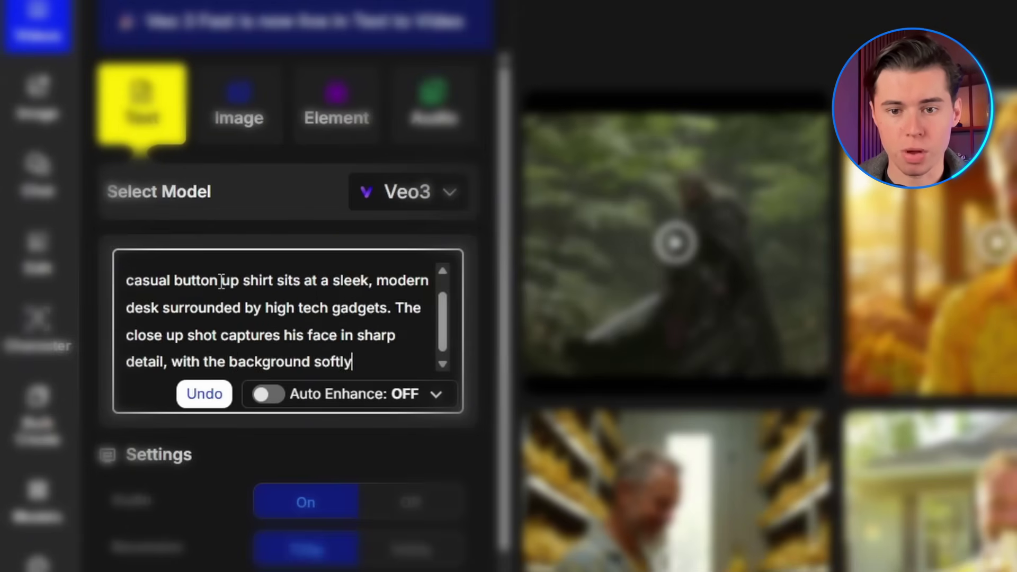
{"action": "type", "text": " blurred thanks to the shallow depth of "}
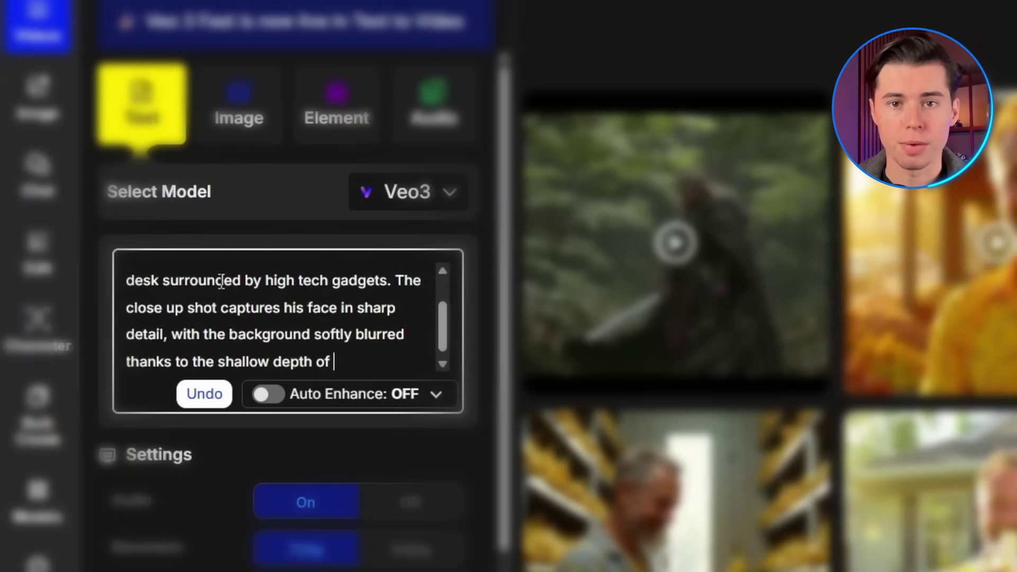
{"action": "type", "text": "field. Professional lighting "}
{"action": "type", "text": "highl"}
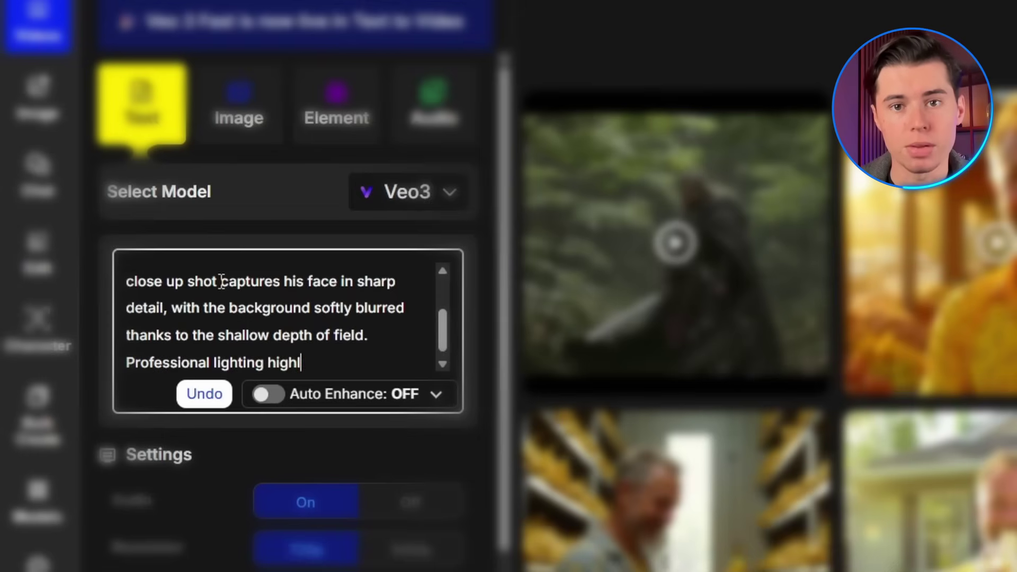
{"action": "type", "text": "ights his features, creating a clean, polish"}
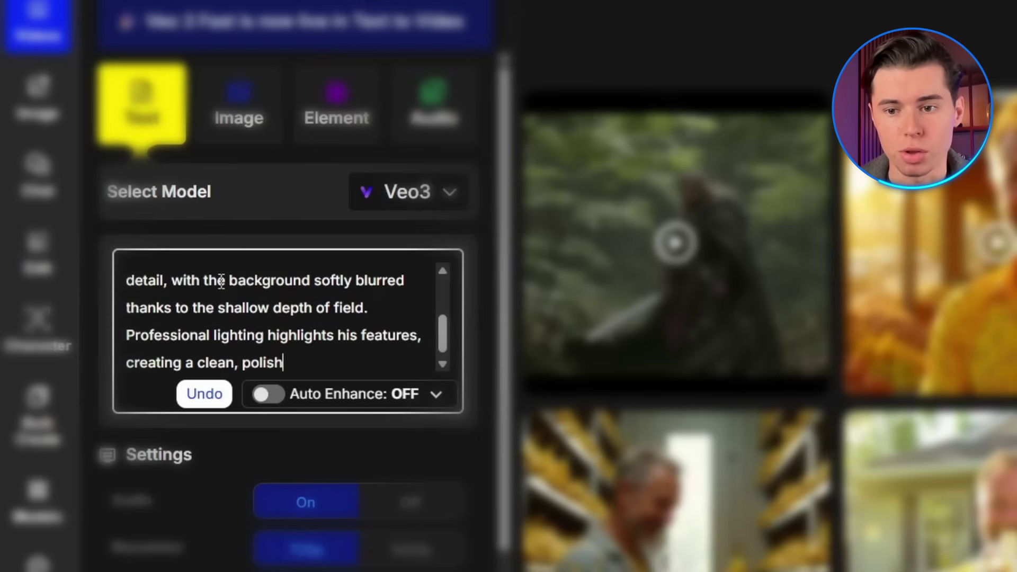
{"action": "type", "text": "ed look. With a friendly yet conf"}
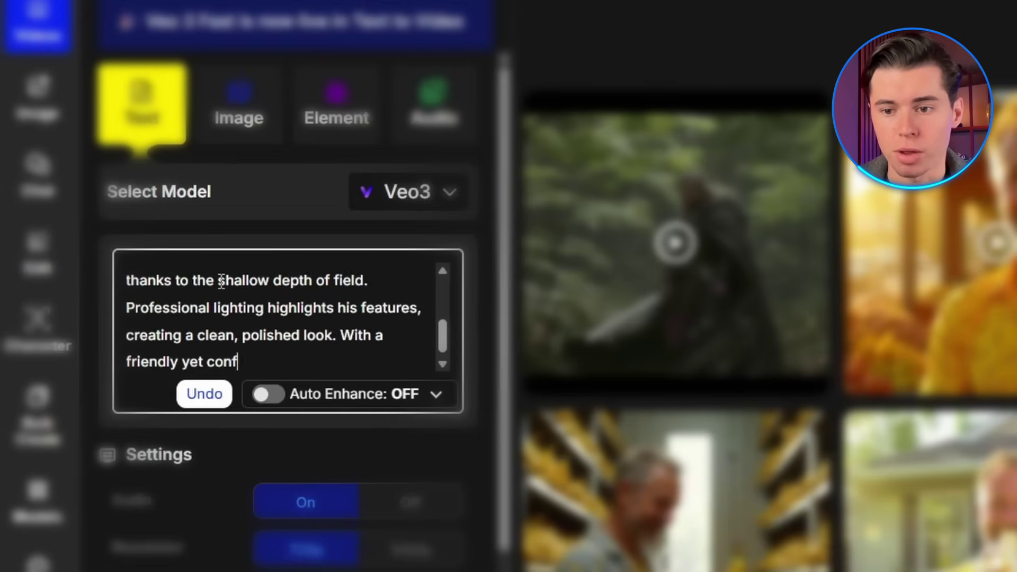
{"action": "type", "text": "ident expression, he looks directly at the camera"}
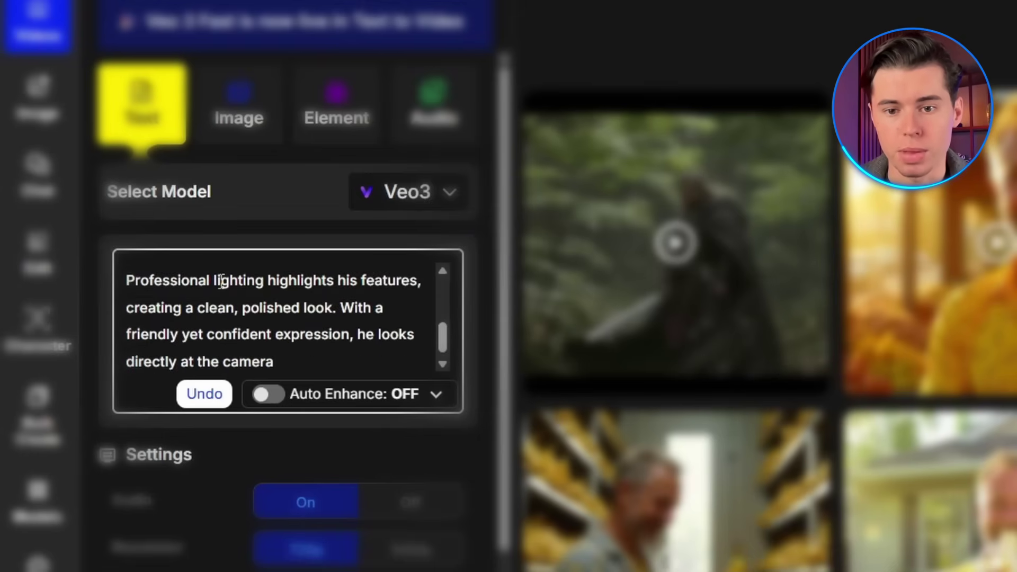
{"action": "type", "text": " and says, \"Hey everyone, I'm Kong"}
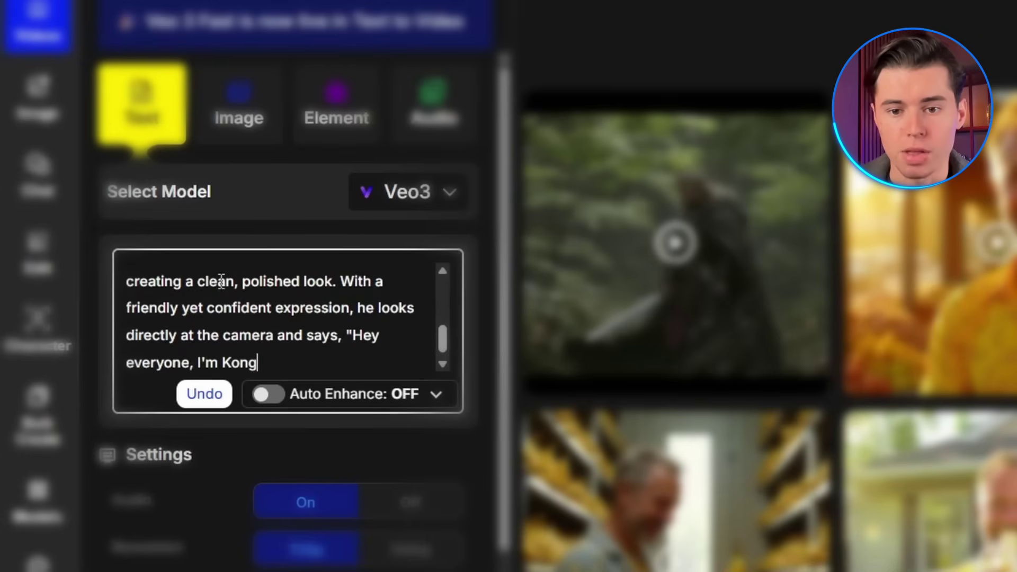
{"action": "type", "text": ", and today I'm reviewing the latest AI tools that are changing everything\""}
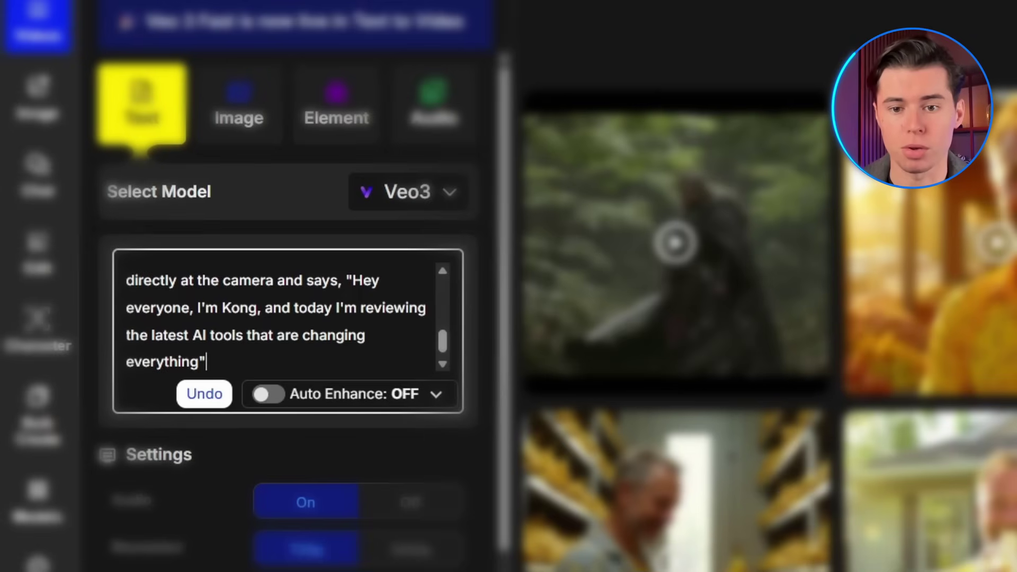
{"action": "scroll", "coordinate": [353, 316], "scroll_direction": "up", "scroll_amount": 5}
{"action": "left_click_drag", "start_coordinate": [319, 275], "coordinate": [273, 304]}
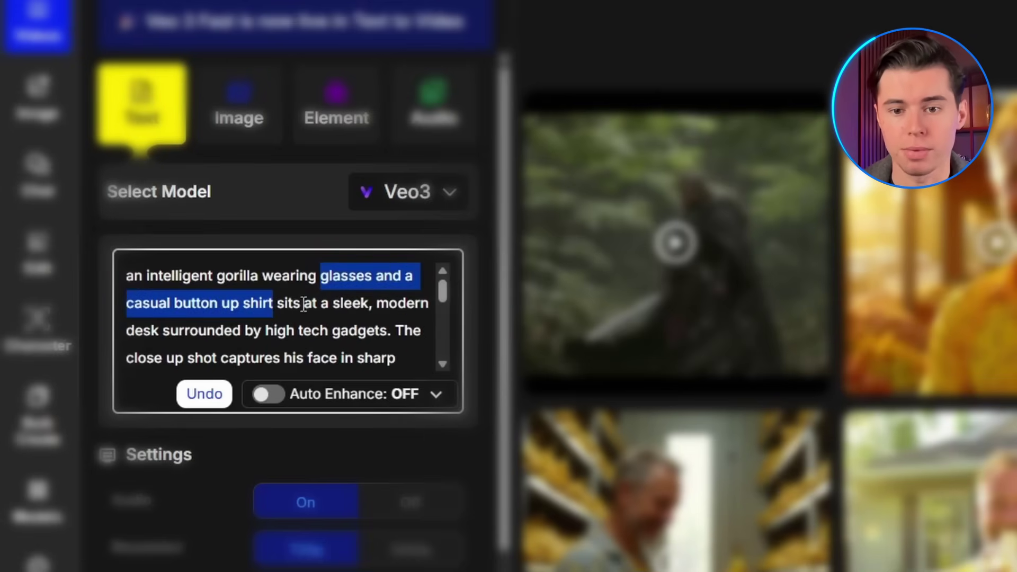
{"action": "scroll", "coordinate": [202, 291], "scroll_direction": "down", "scroll_amount": 2}
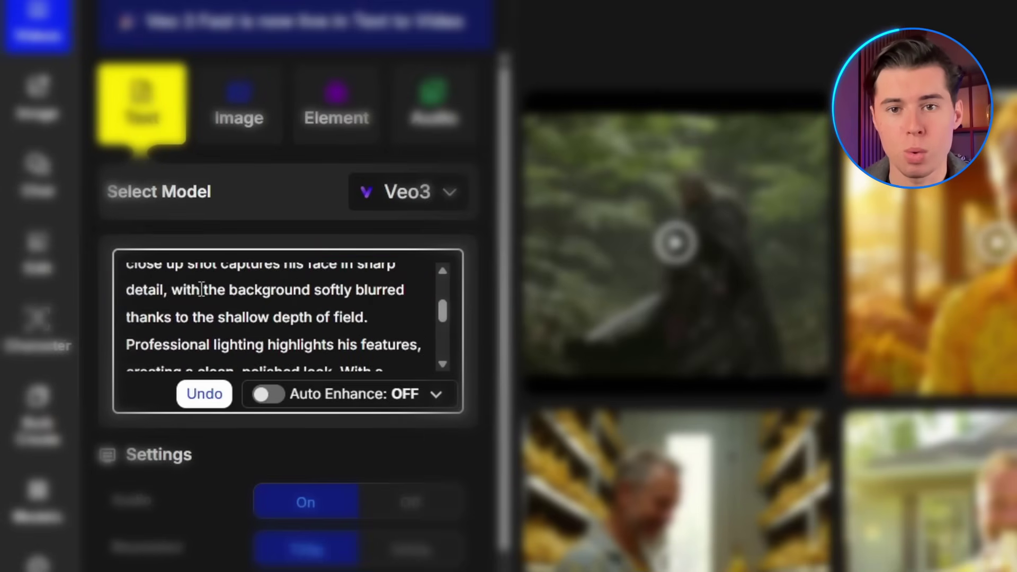
{"action": "left_click_drag", "start_coordinate": [127, 291], "coordinate": [368, 318]}
{"action": "scroll", "coordinate": [368, 318], "scroll_direction": "down", "scroll_amount": 3}
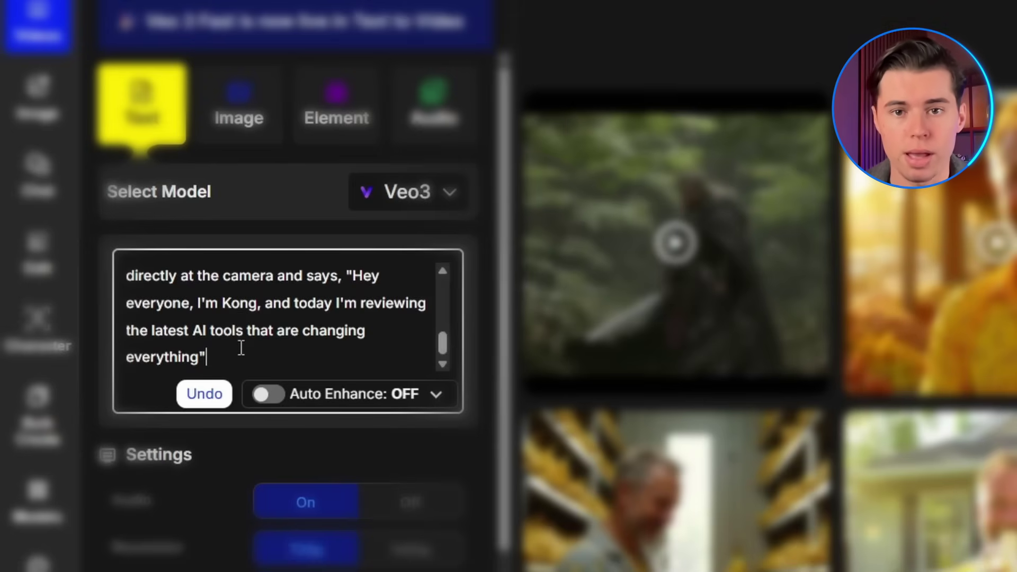
{"action": "type", "text": "in a deep voice"}
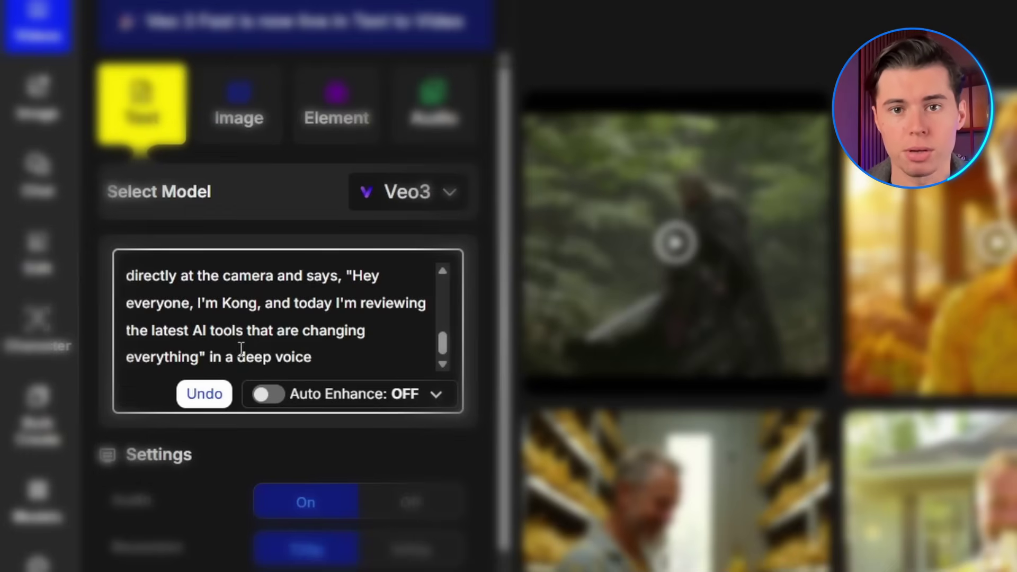
{"action": "scroll", "coordinate": [228, 345], "scroll_direction": "down", "scroll_amount": 1}
Set the Veo3 video resolution to 1080p for the first clip
{"action": "left_click", "coordinate": [338, 412]}
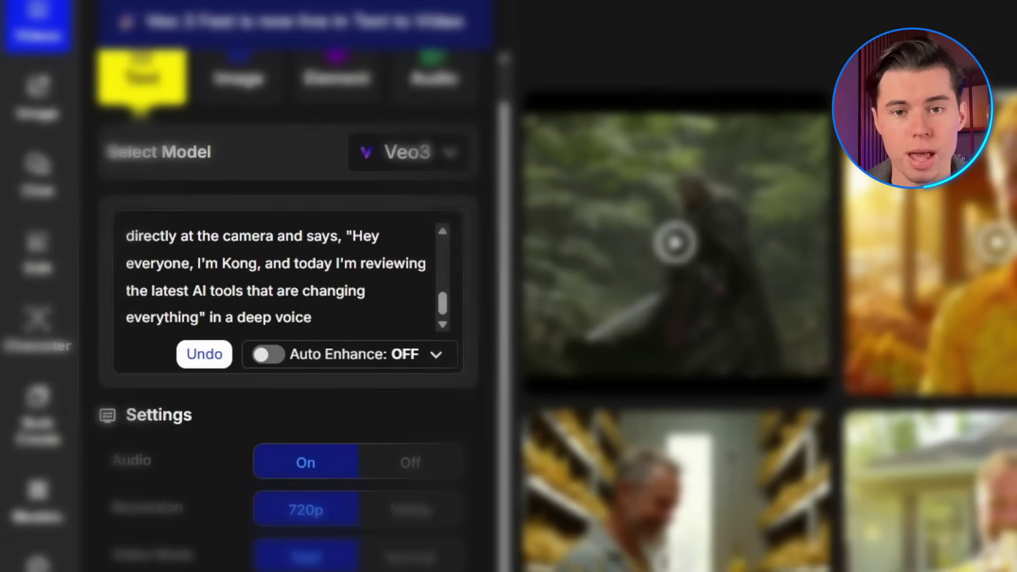
{"action": "left_click", "coordinate": [408, 510]}
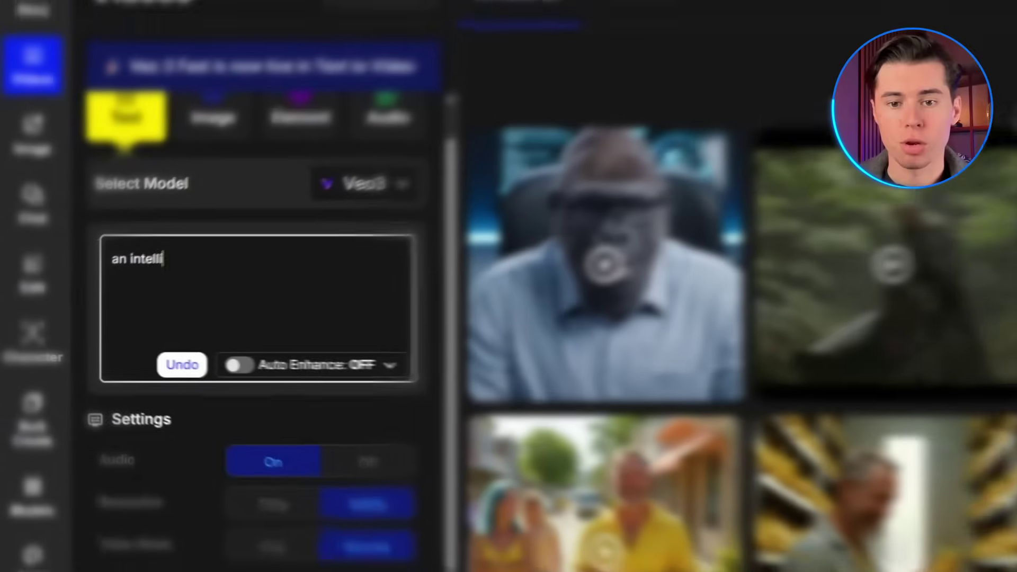
Type a new prompt about the gorilla in glasses and a light blue shirt at a sleek desk
{"action": "type", "text": "igent gorilla wearing glas"}
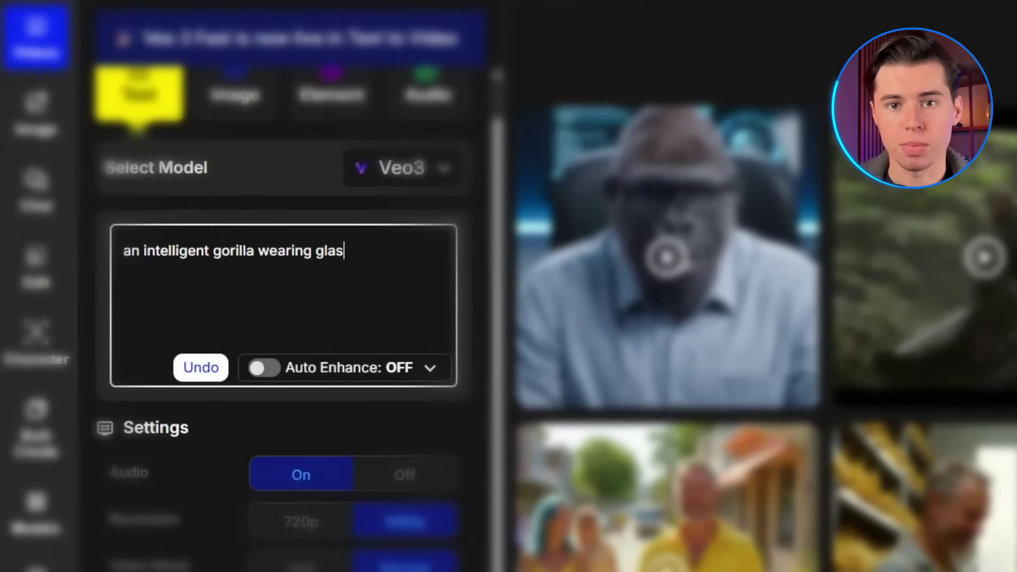
{"action": "type", "text": "ses and a casual light blue button up "}
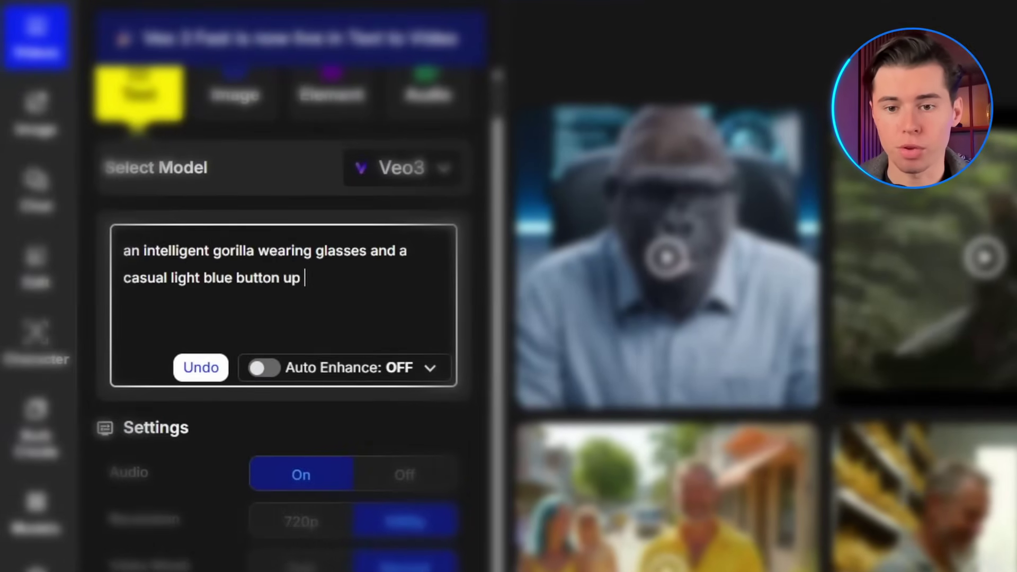
{"action": "type", "text": "shirt sits at a sleek, modern des"}
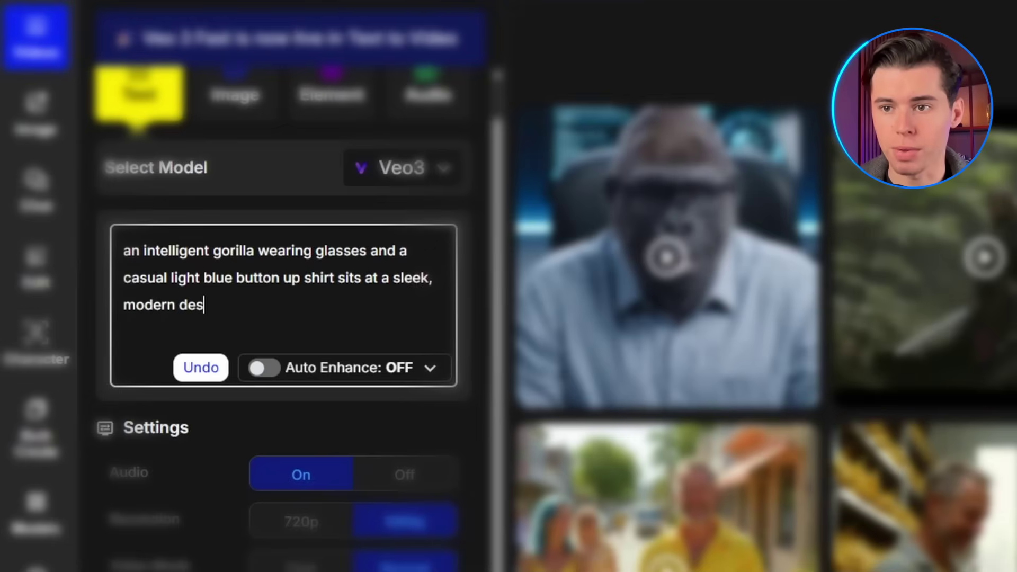
{"action": "type", "text": "k surrounded by high tech gadgets"}
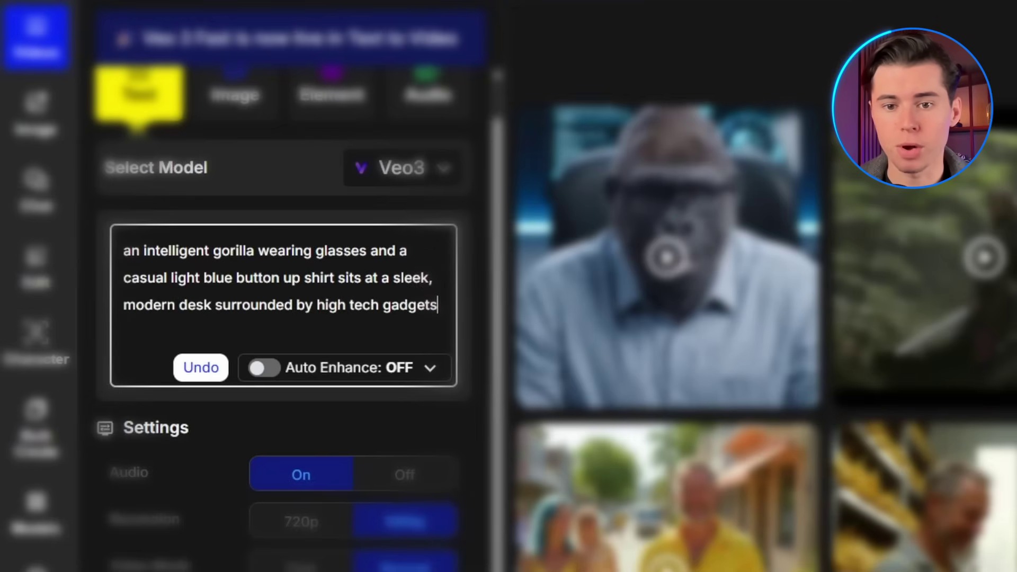
{"action": "type", "text": ", focused as he types on a macbook laptop"}
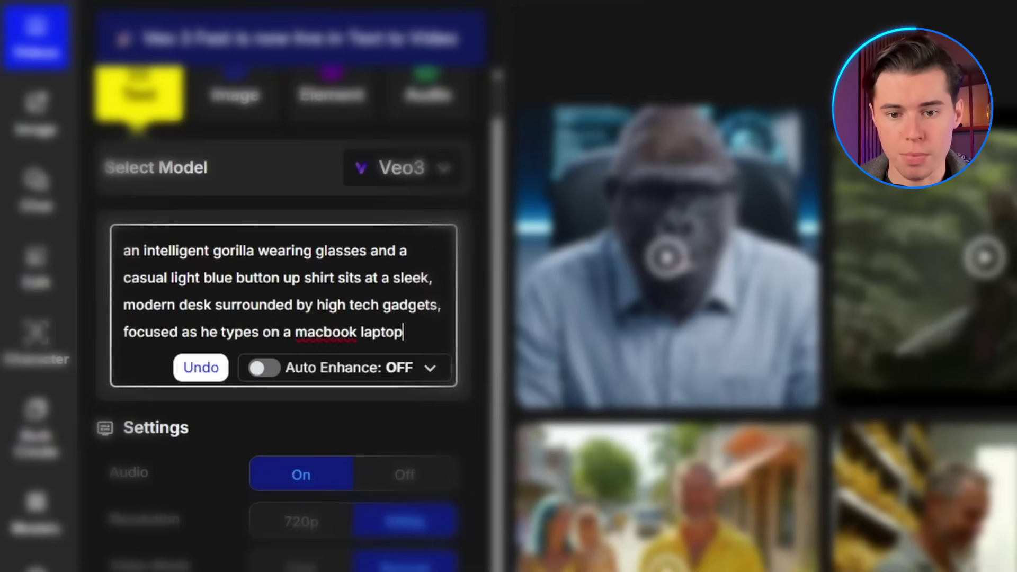
{"action": "type", "text": ". the medium shot highlights his hands "}
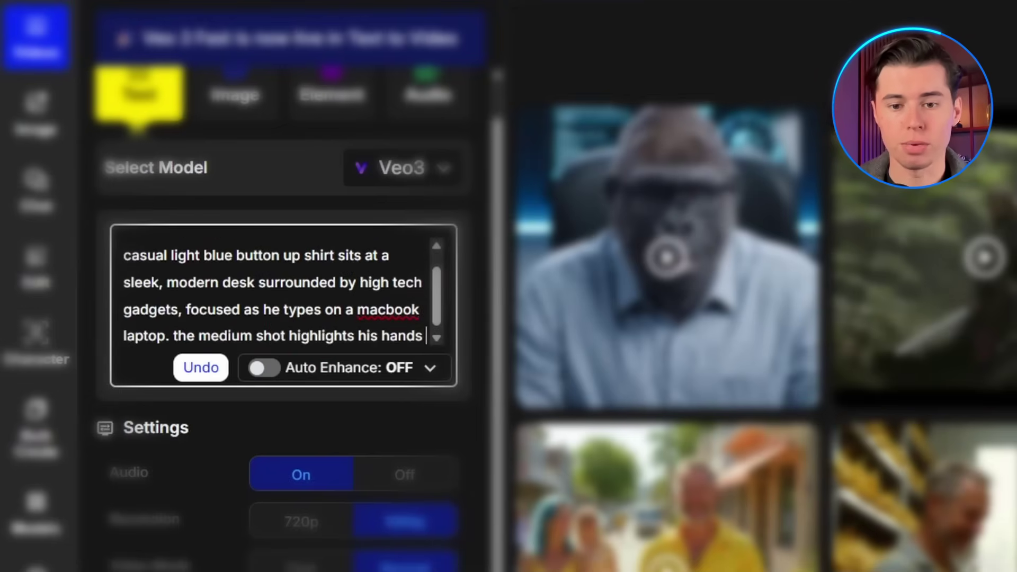
{"action": "type", "text": "in motion on the keyub"}
{"action": "type", "text": "with th"}
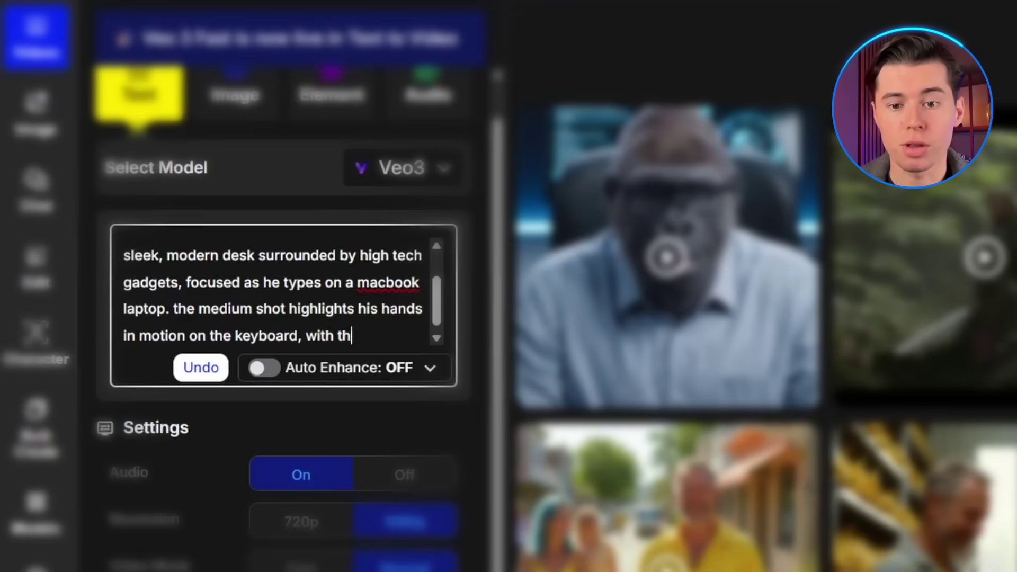
{"action": "type", "text": "e screen displaying detailed ai-generated "}
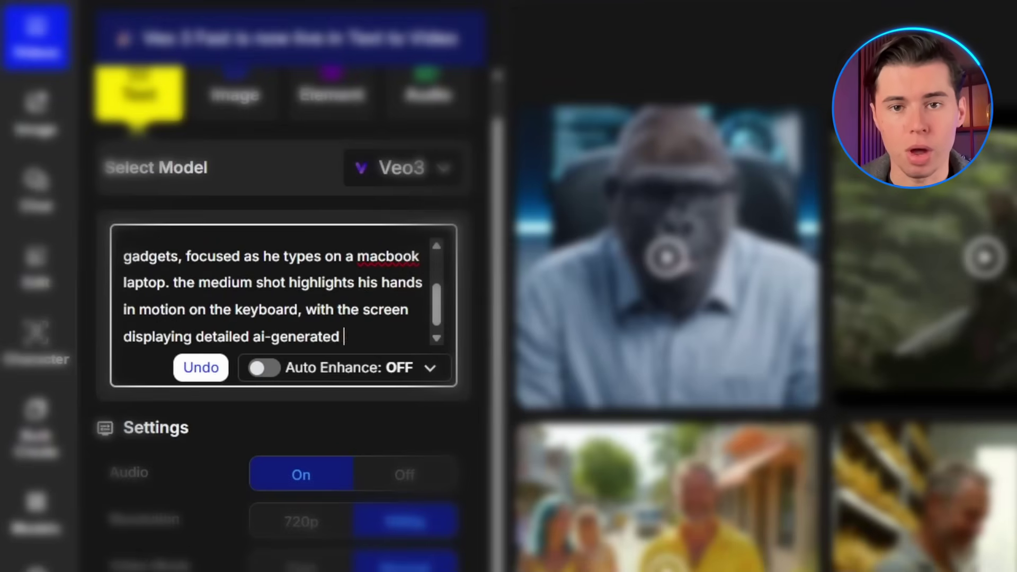
{"action": "type", "text": "content. the modern office setting aro"}
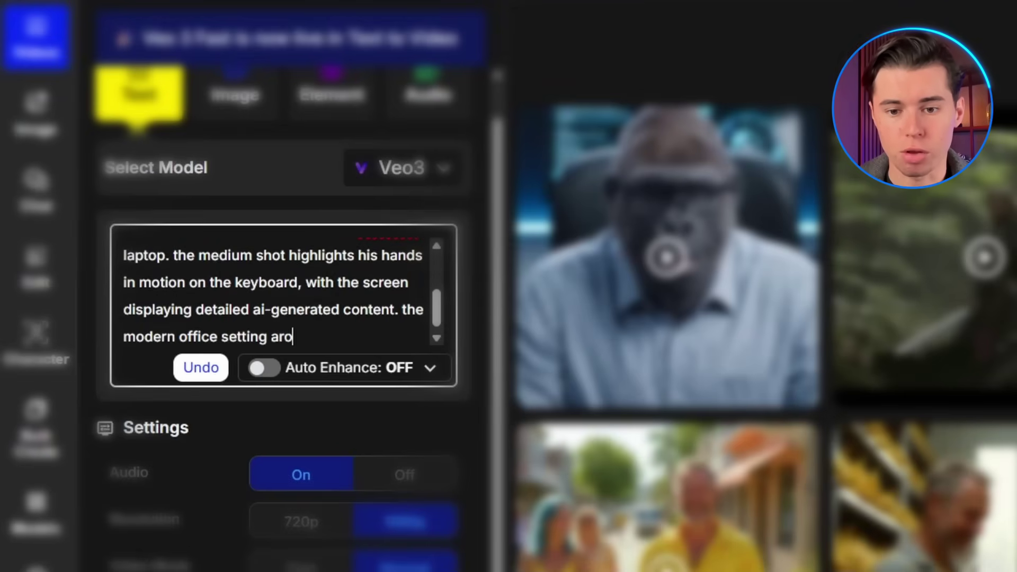
{"action": "type", "text": "und him features lush plants and a large window th"}
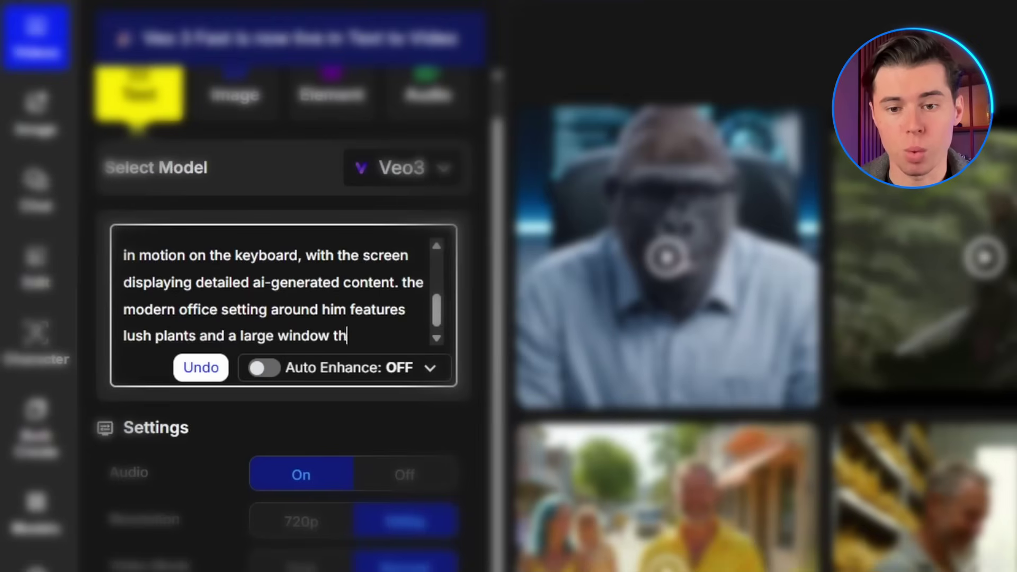
{"action": "type", "text": "at lets in natural light, casting a warm"}
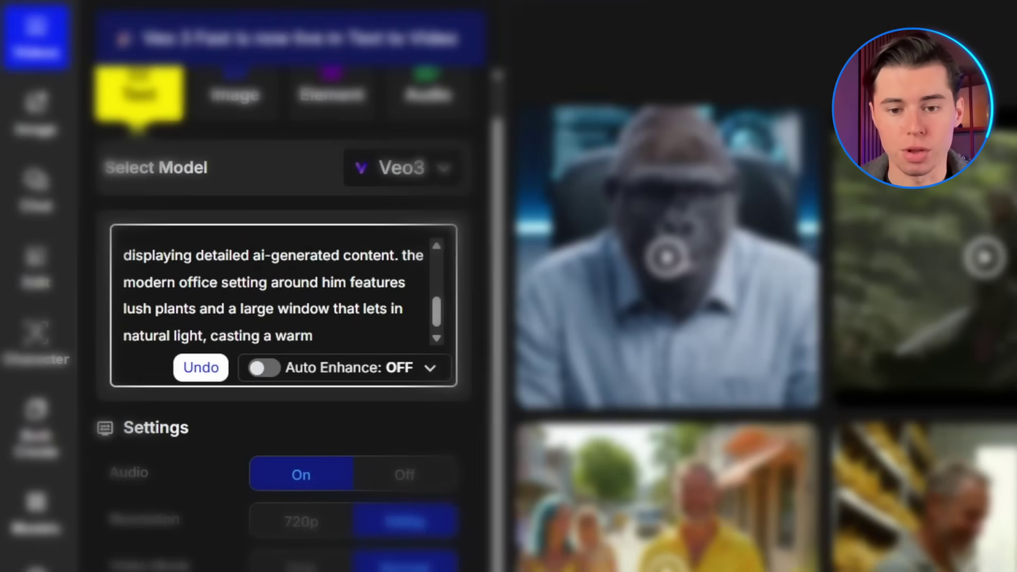
{"action": "type", "text": ", inviting glow across the scene"}
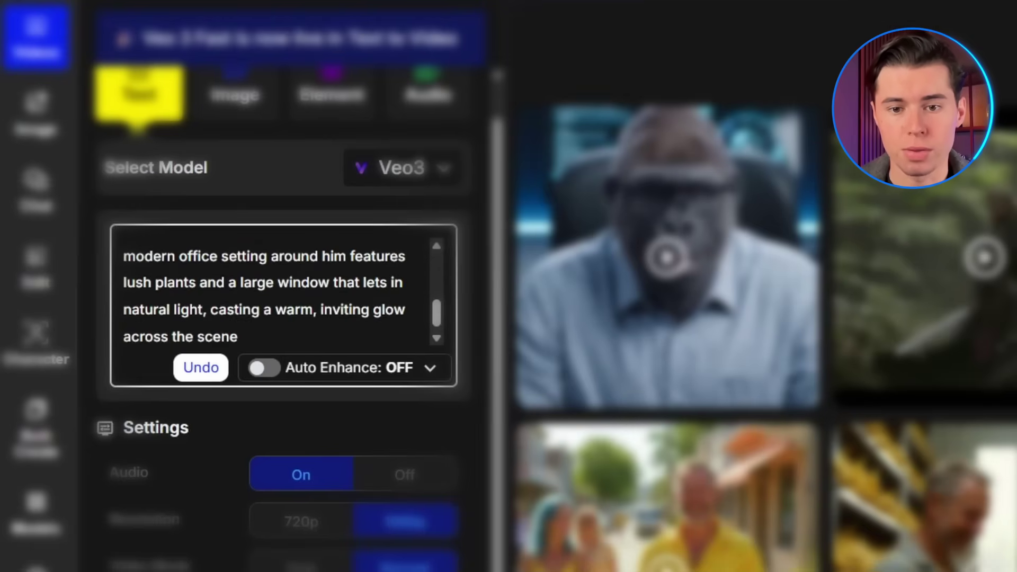
{"action": "type", "text": ". His expression is thoughtful, conbey"}
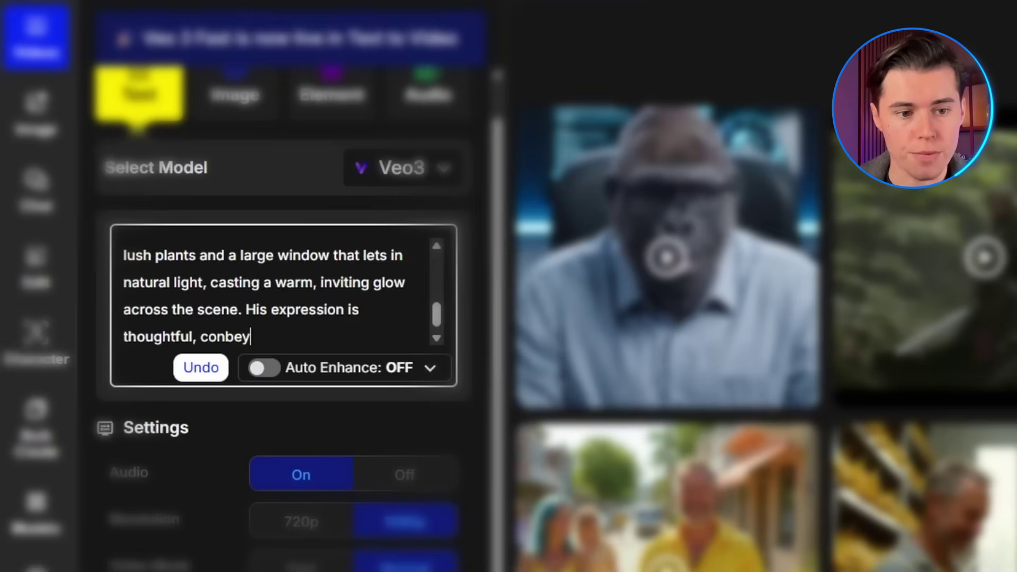
{"action": "type", "text": "ing concentration as he speaks. he looks up slightly and says \"the"}
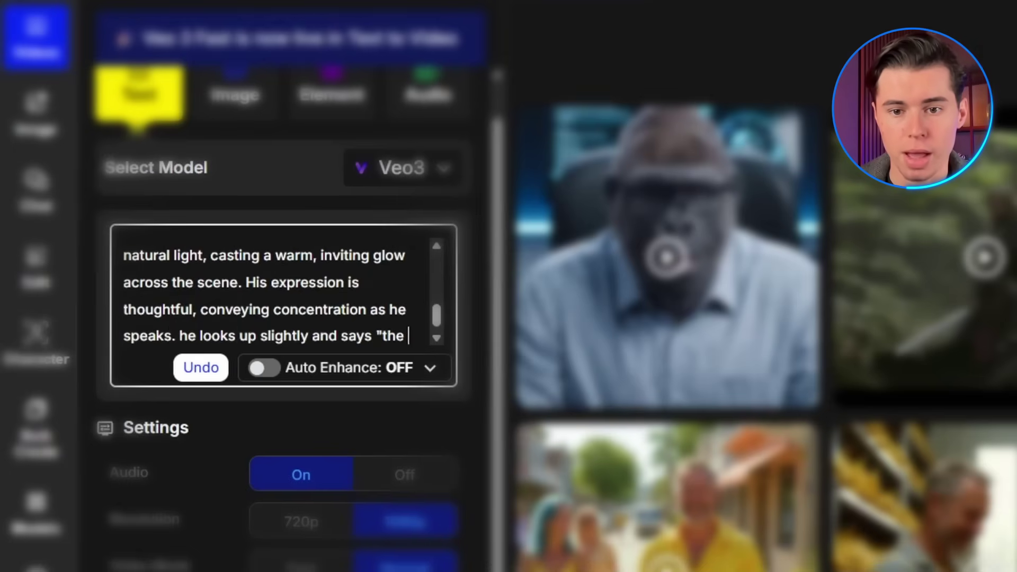
{"action": "type", "text": "key to getting great results is understanding how these "}
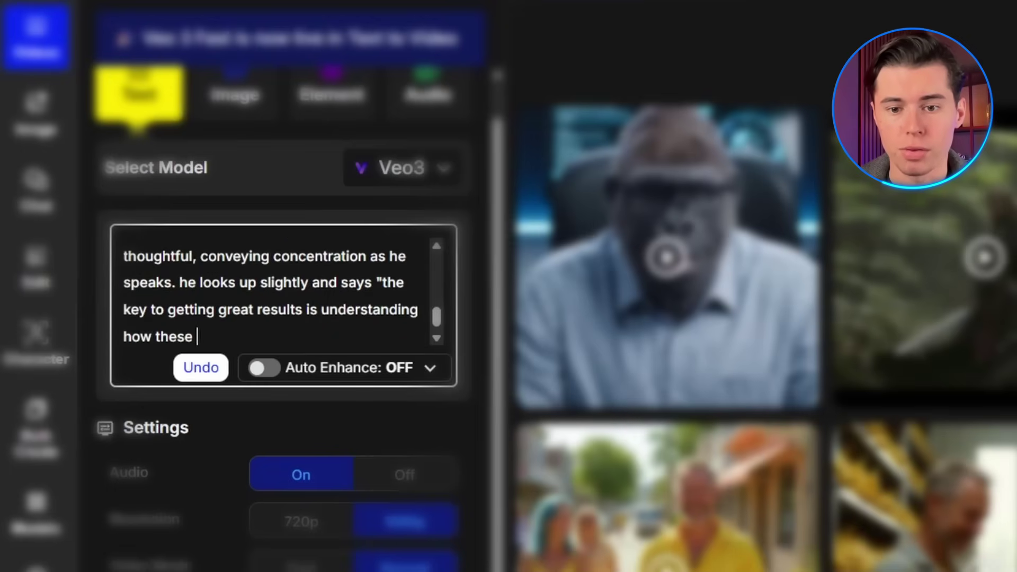
{"action": "type", "text": "prompts."}
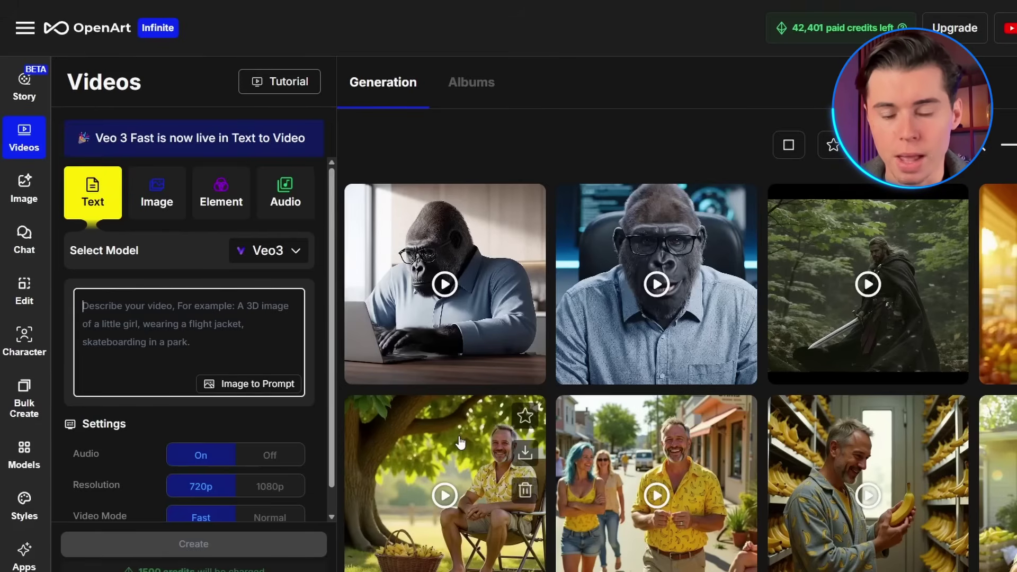
Write the prompt for a glasses-wearing gorilla in a light blue shirt beside a giant screen
{"action": "left_click", "coordinate": [185, 304]}
{"action": "type", "text": "an intelligent gorilla "}
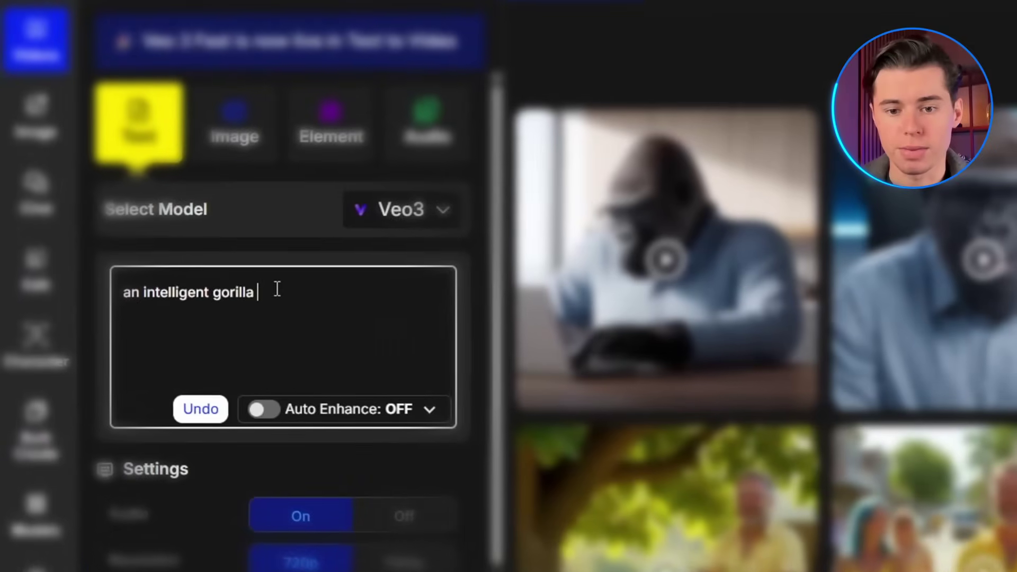
{"action": "type", "text": "wearing glasses and a casu"}
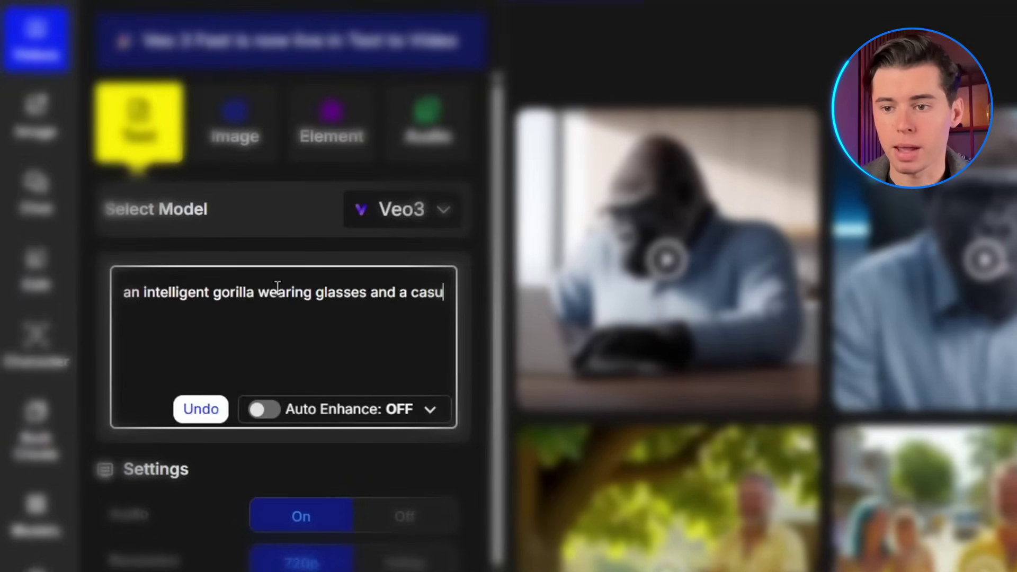
{"action": "type", "text": "al light blue button up shirt"}
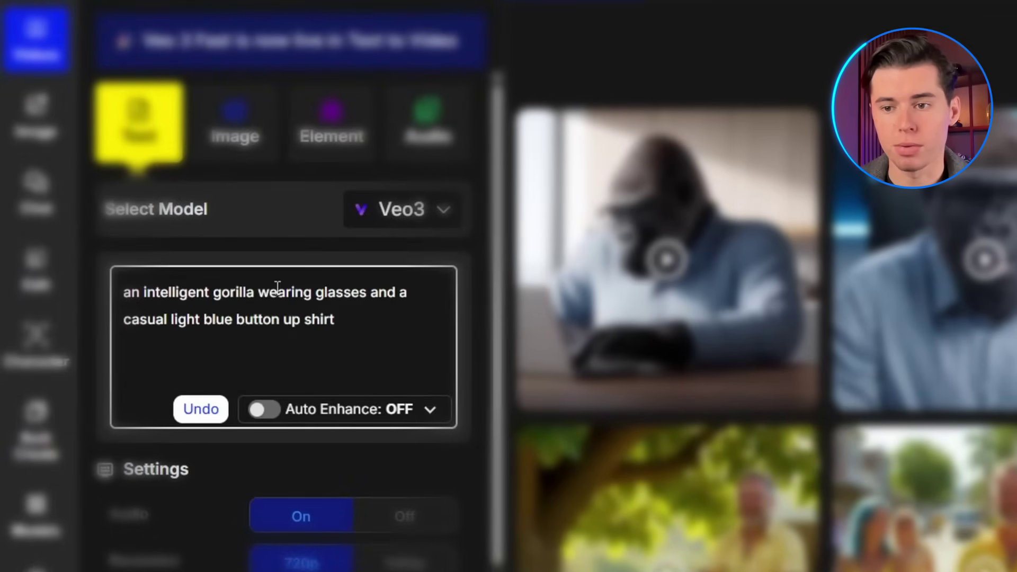
{"action": "type", "text": " next to a giant screen showcasing ai "}
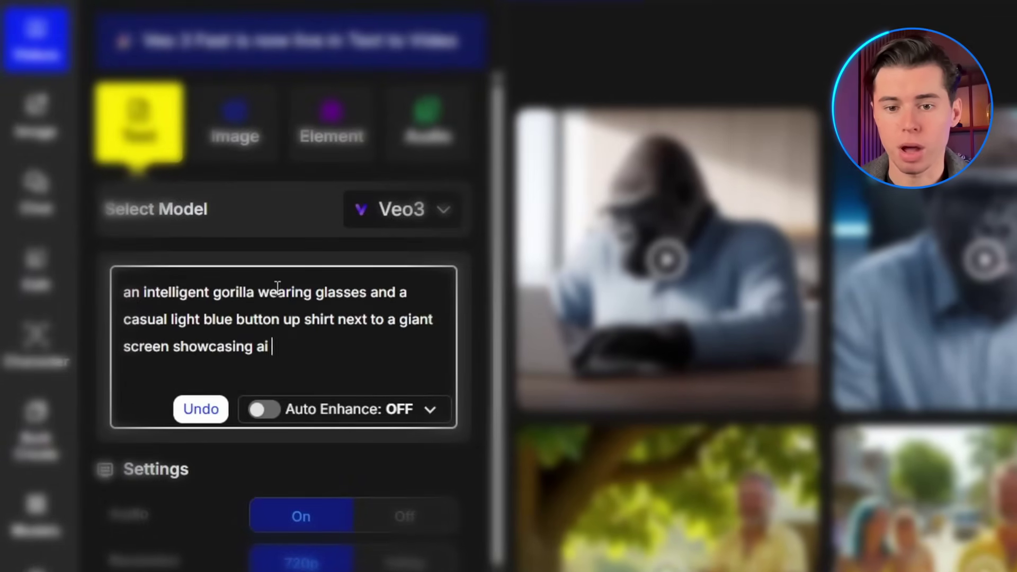
{"action": "type", "text": "generated content. the wide shot capt"}
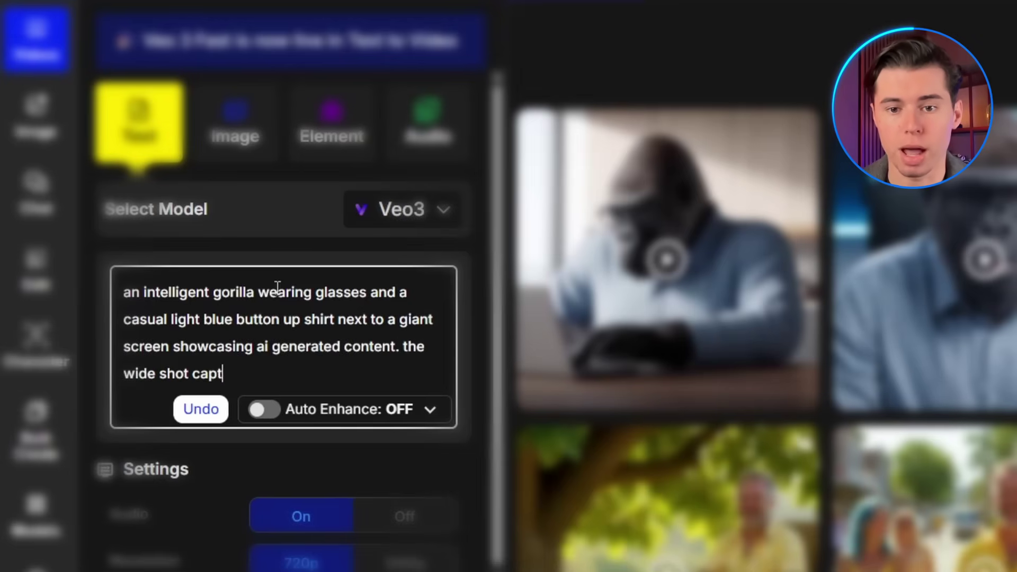
{"action": "type", "text": "ures his full body with dramatic lighting "}
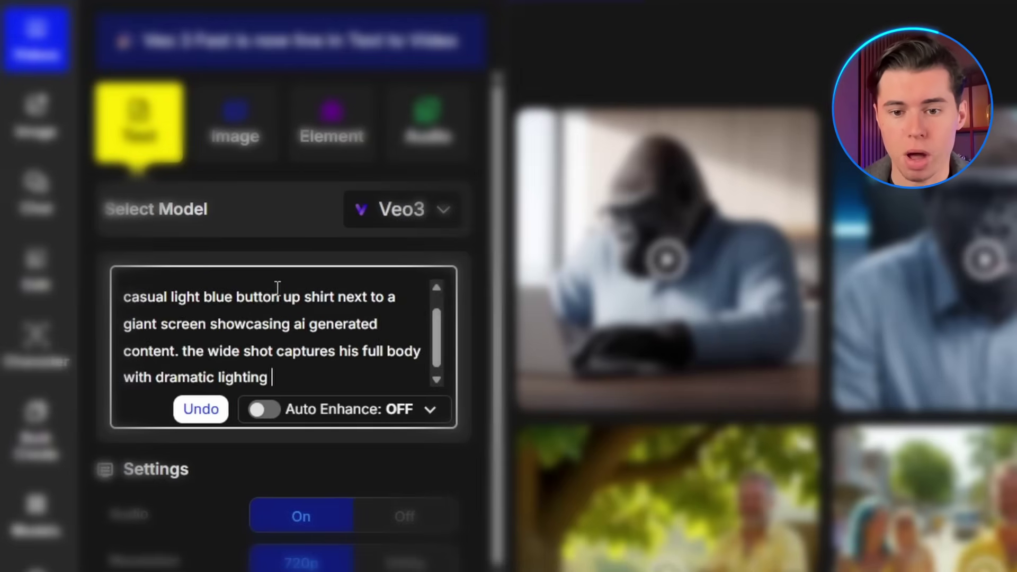
{"action": "type", "text": "that casts deep shadows and a cool blue glow "}
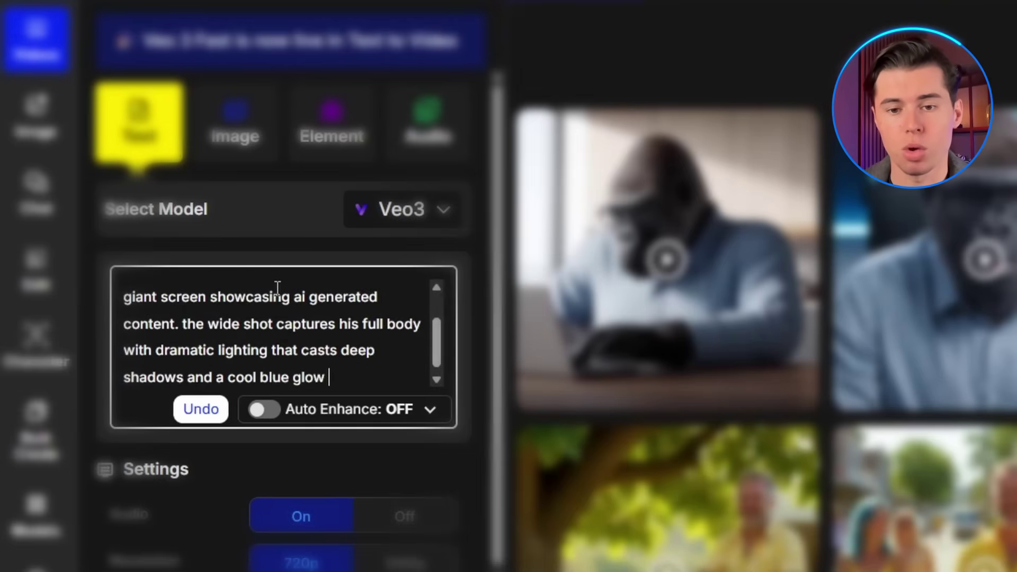
{"action": "type", "text": "emanating from the screen, illuminating "}
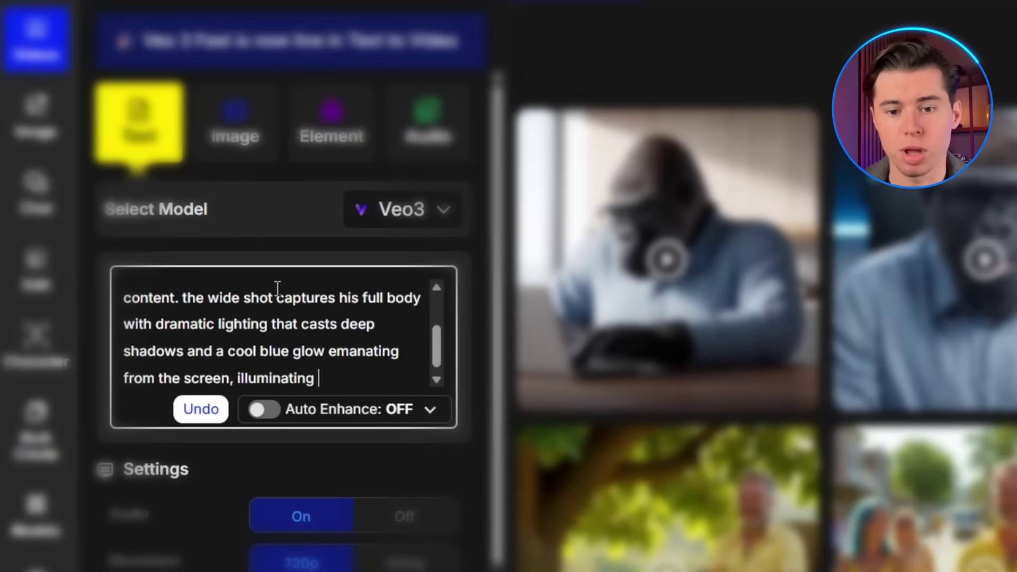
{"action": "type", "text": "his face and shilo"}
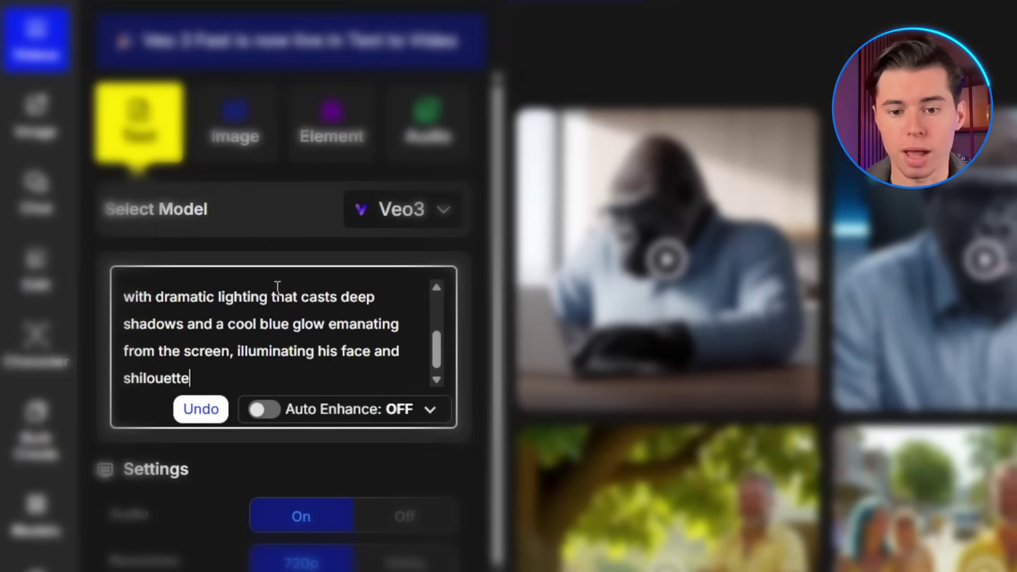
{"action": "type", "text": "uette. his posture is strong and assert"}
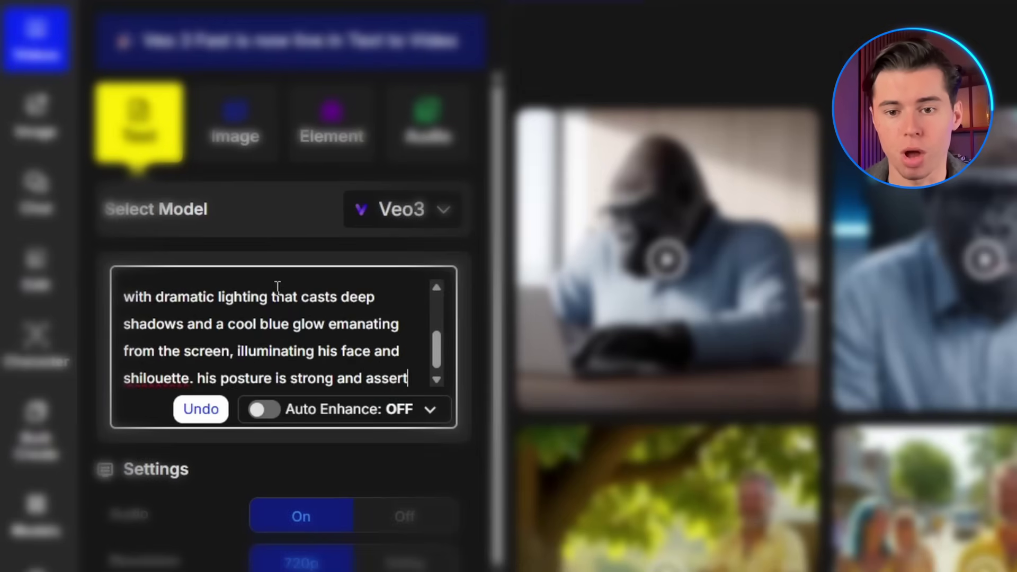
{"action": "type", "text": "ive, arms crossed, exuding c"}
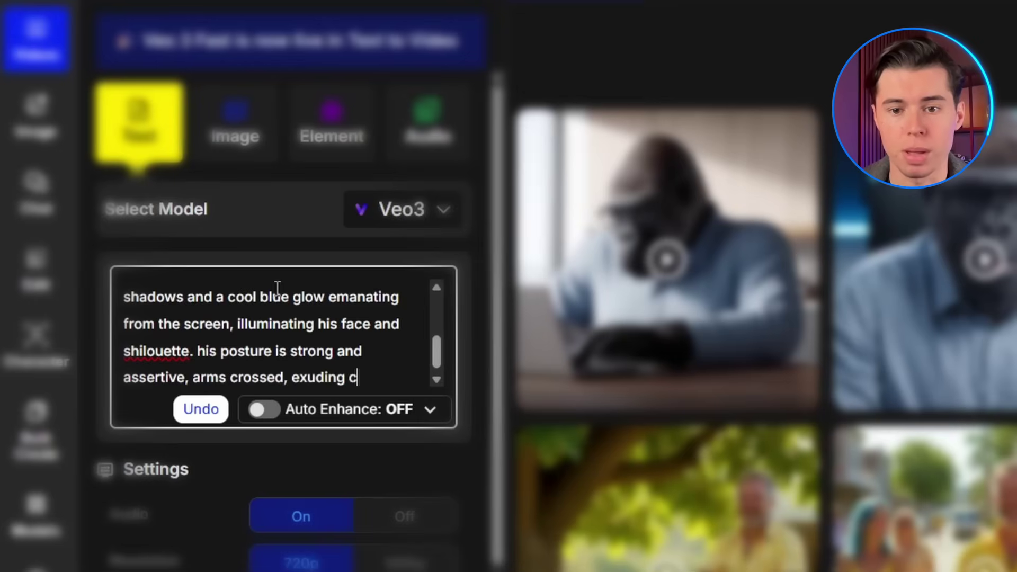
{"action": "type", "text": "onfidence and authority. he looks "}
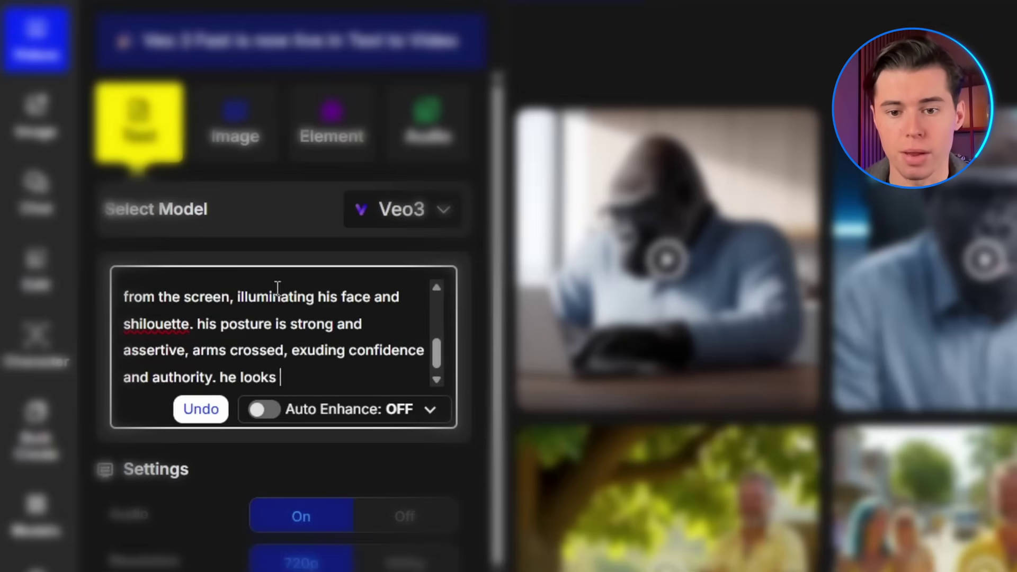
{"action": "type", "text": "directly at the camera, h"}
{"action": "type", "text": "is expression serious yet appro"}
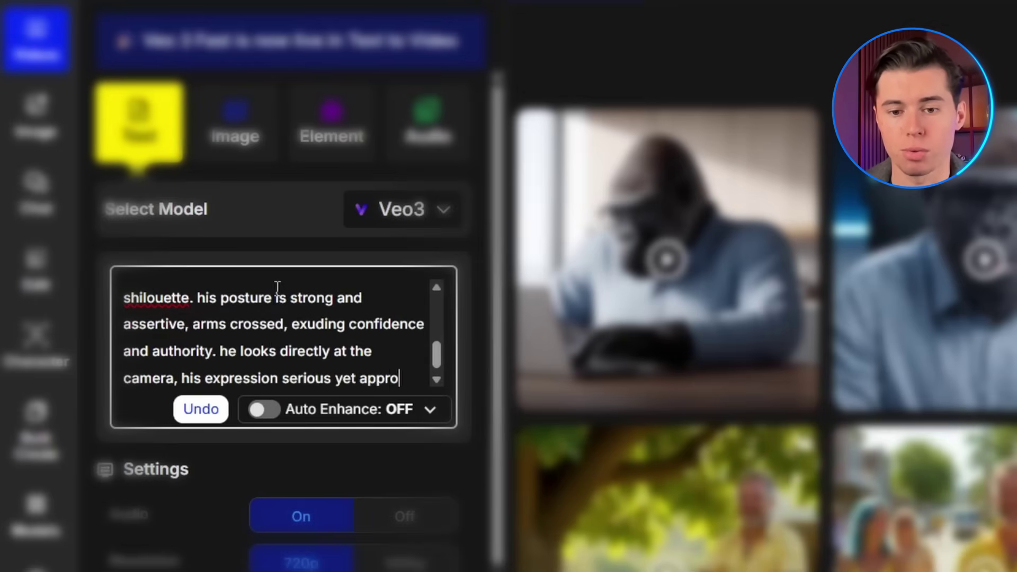
{"action": "type", "text": "achable. with a knowing tone, he says \"but"}
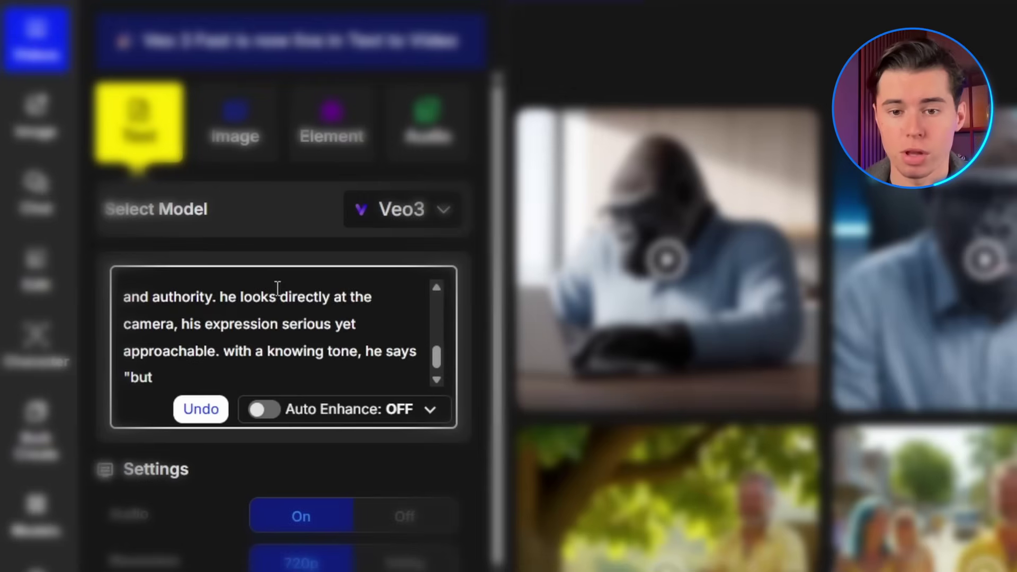
{"action": "type", "text": " here is what most people don't realize, the"}
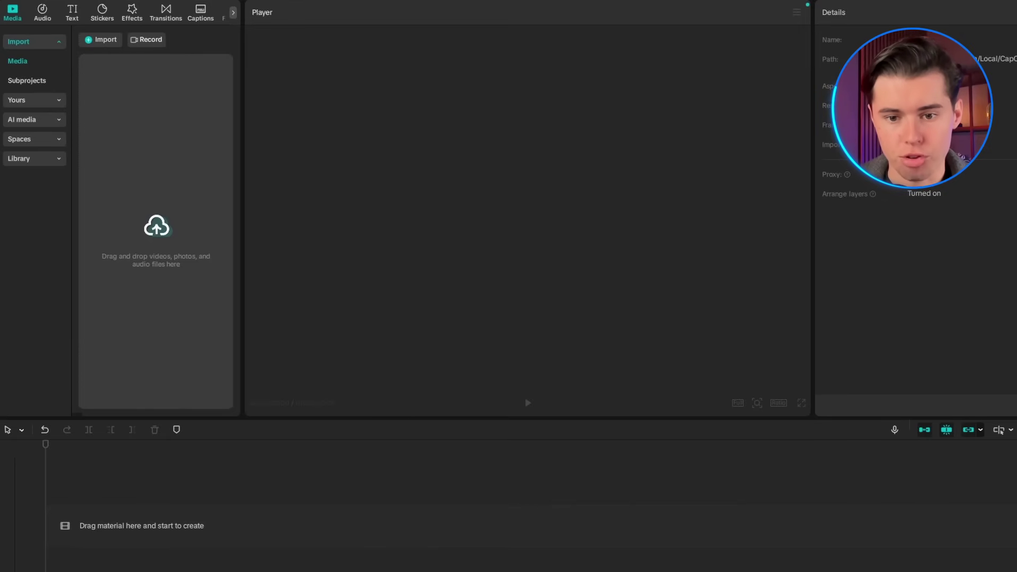
Place first, second and third vid.mp4 end to end on the timeline, then open the File menu
{"action": "left_click_drag", "start_coordinate": [895, 344], "coordinate": [223, 520]}
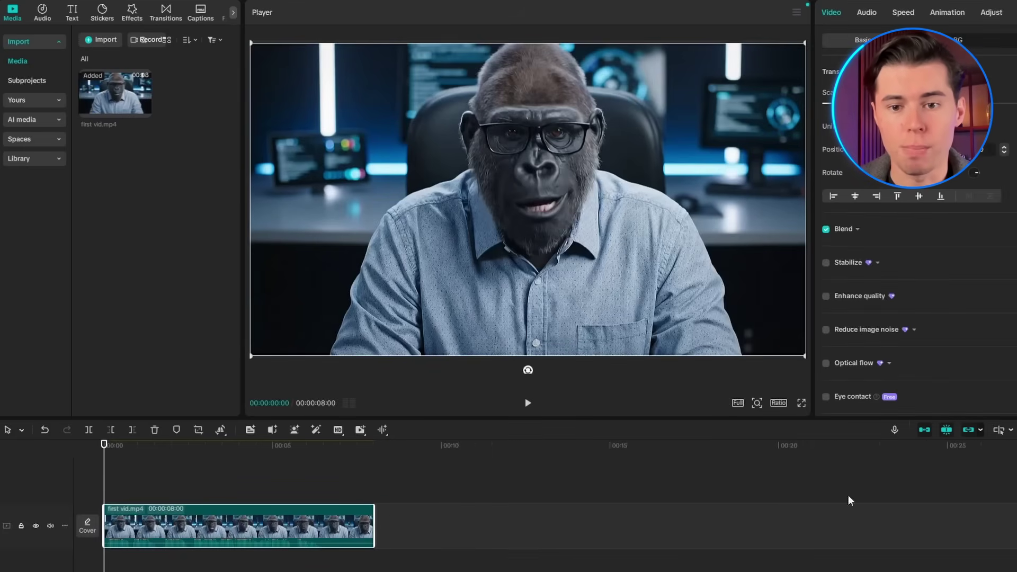
{"action": "left_click_drag", "start_coordinate": [1016, 461], "coordinate": [551, 534]}
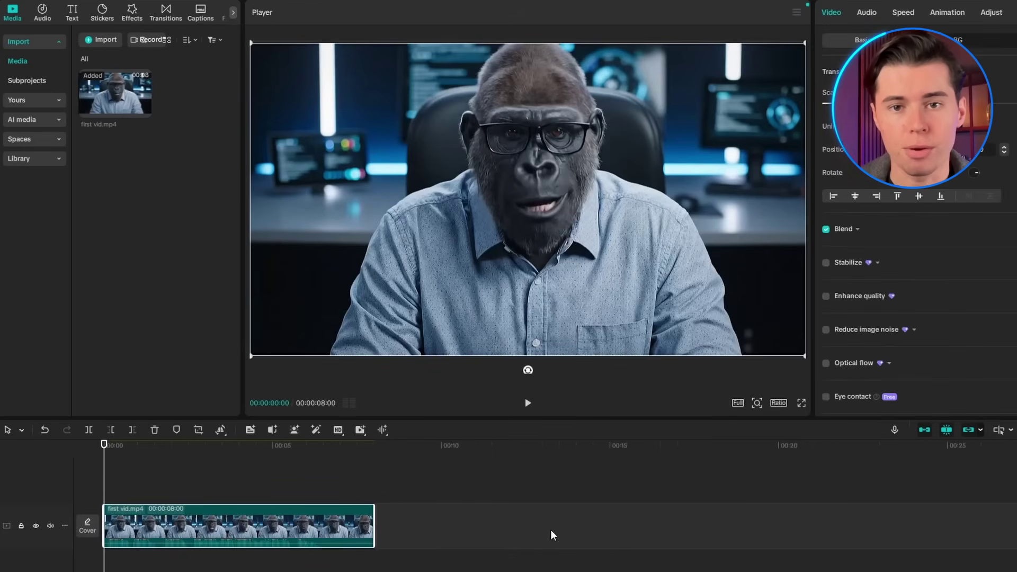
{"action": "left_click_drag", "start_coordinate": [327, 484], "coordinate": [354, 495]}
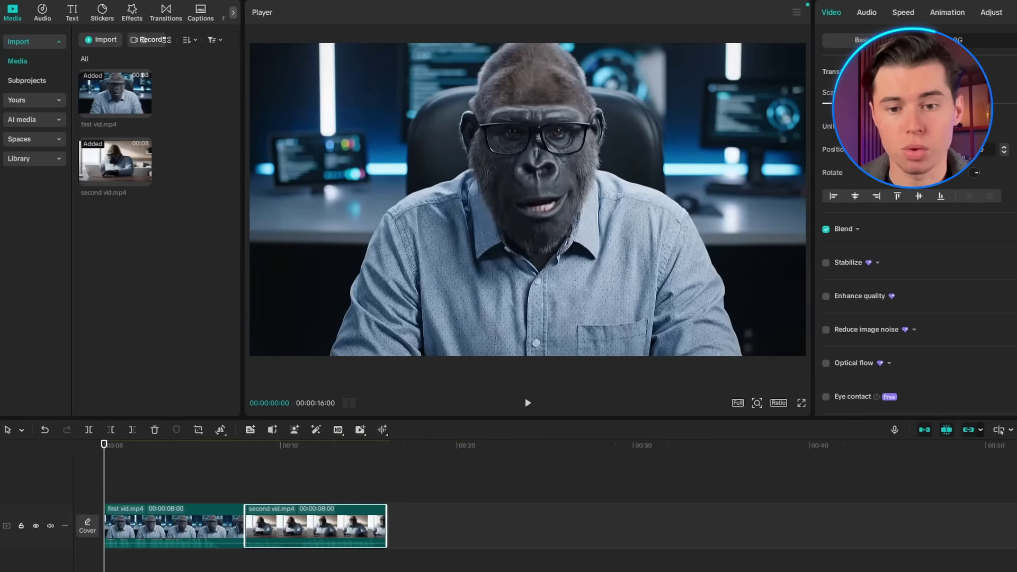
{"action": "left_click_drag", "start_coordinate": [1016, 442], "coordinate": [361, 486]}
{"action": "left_click_drag", "start_coordinate": [154, 515], "coordinate": [432, 558]}
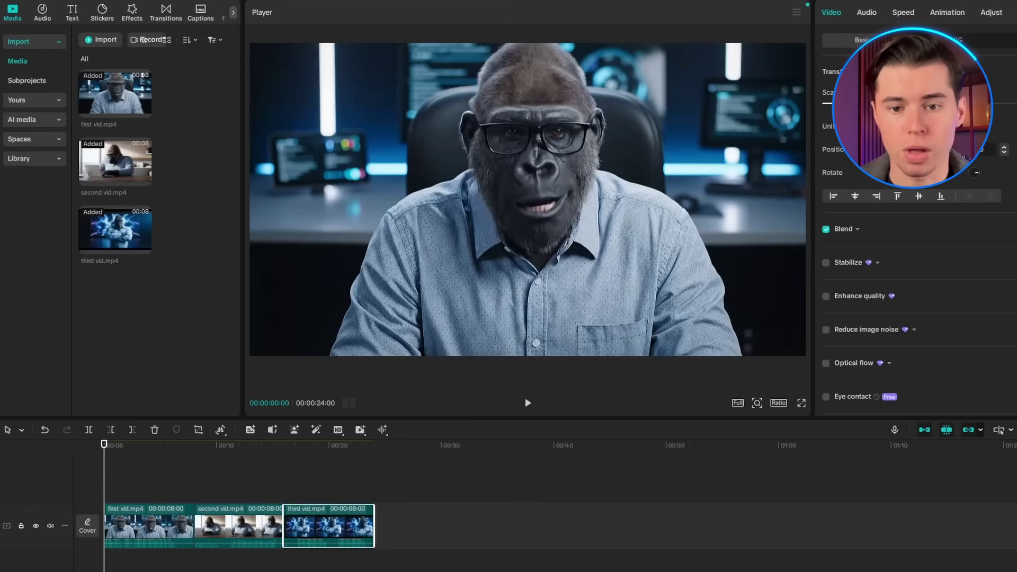
{"action": "left_click", "coordinate": [53, 2]}
{"action": "mouse_move", "coordinate": [80, 6]}
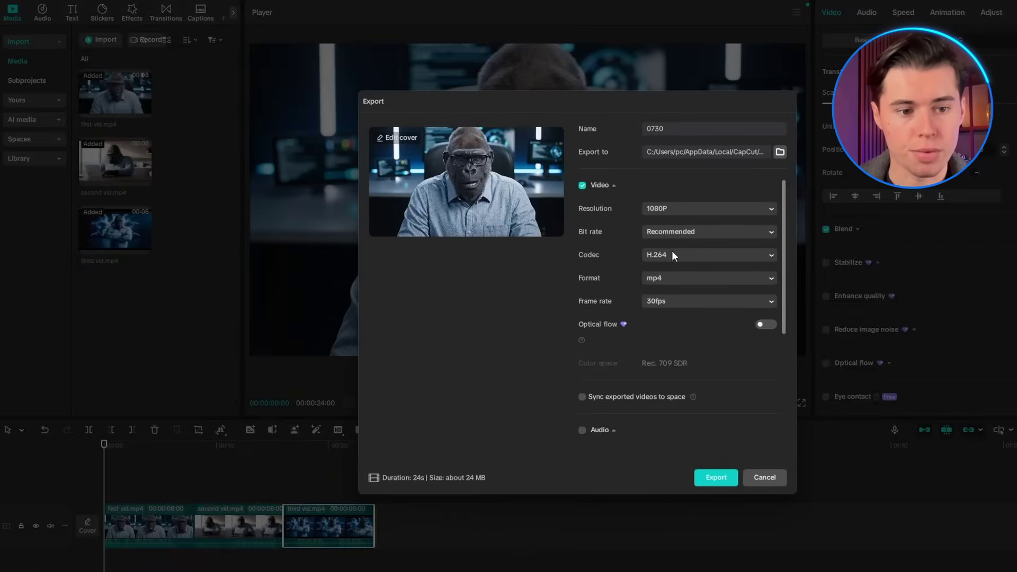
Export the joined video at 1080P, H.264, mp4, 30fps
{"action": "left_click", "coordinate": [715, 478]}
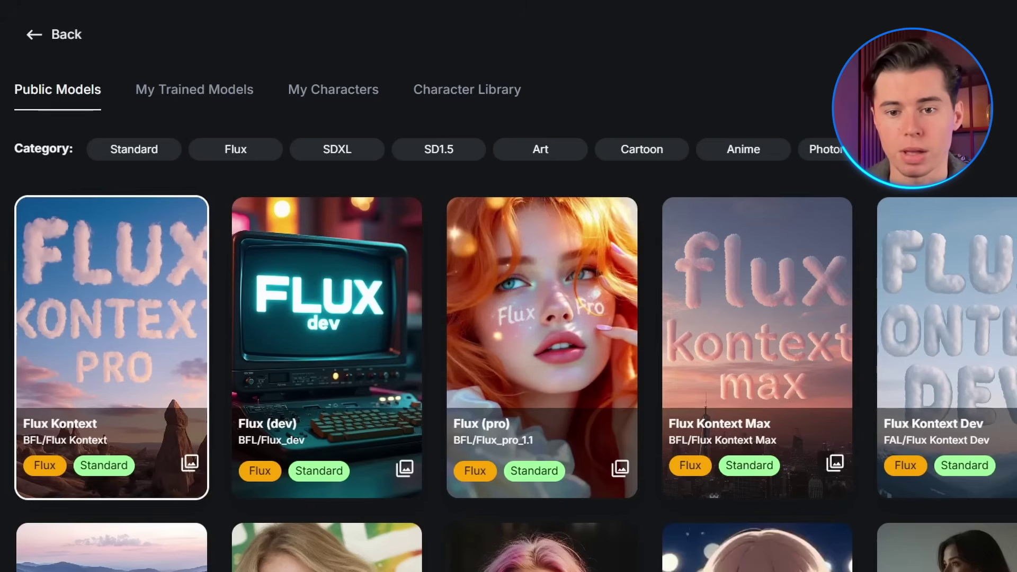
Browse Public Models, then open the Videos model list showing Seedance, Kling and Veo3
{"action": "scroll", "coordinate": [508, 318], "scroll_direction": "down", "scroll_amount": 4}
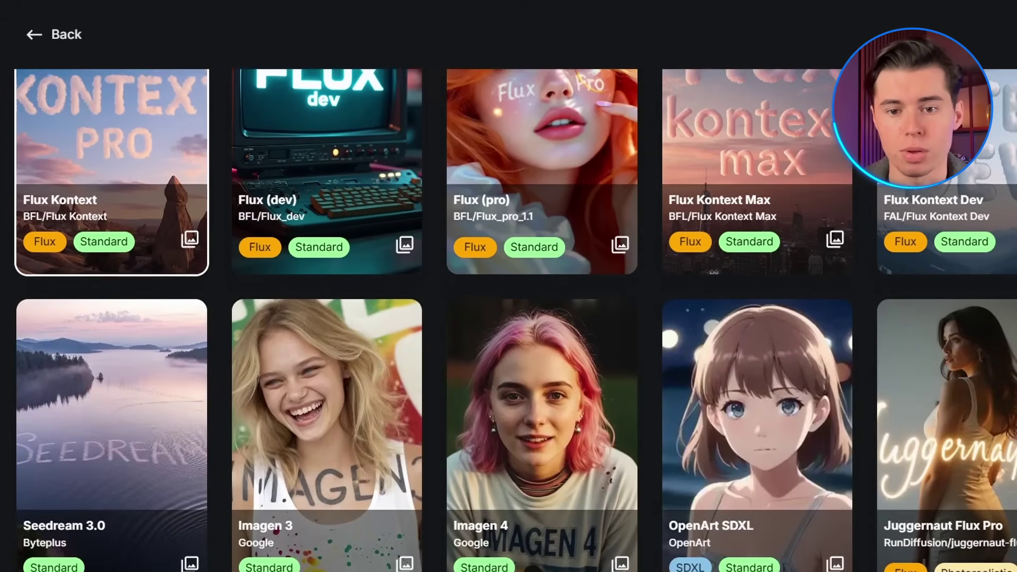
{"action": "scroll", "coordinate": [508, 317], "scroll_direction": "down", "scroll_amount": 7}
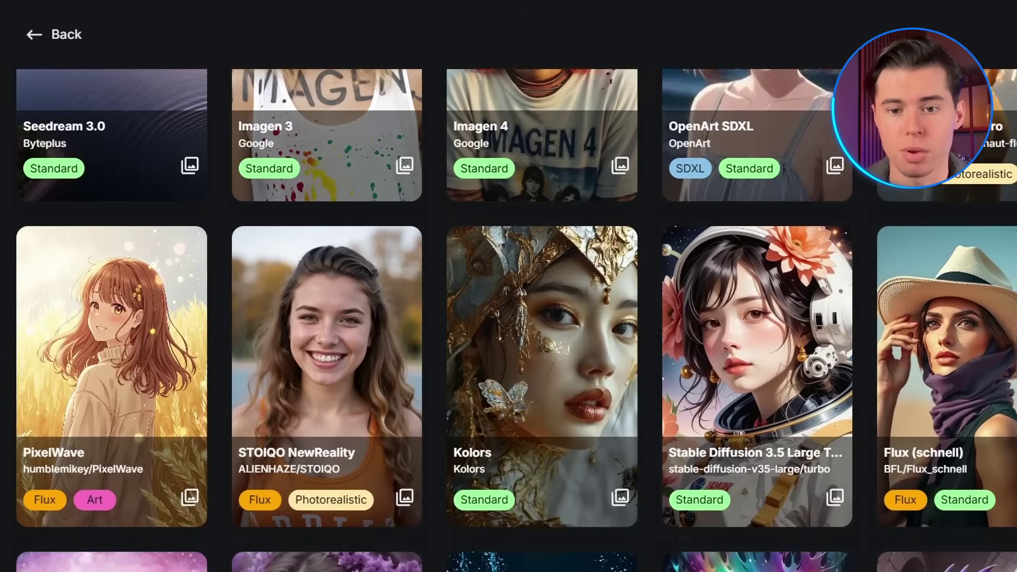
{"action": "scroll", "coordinate": [508, 318], "scroll_direction": "down", "scroll_amount": 9}
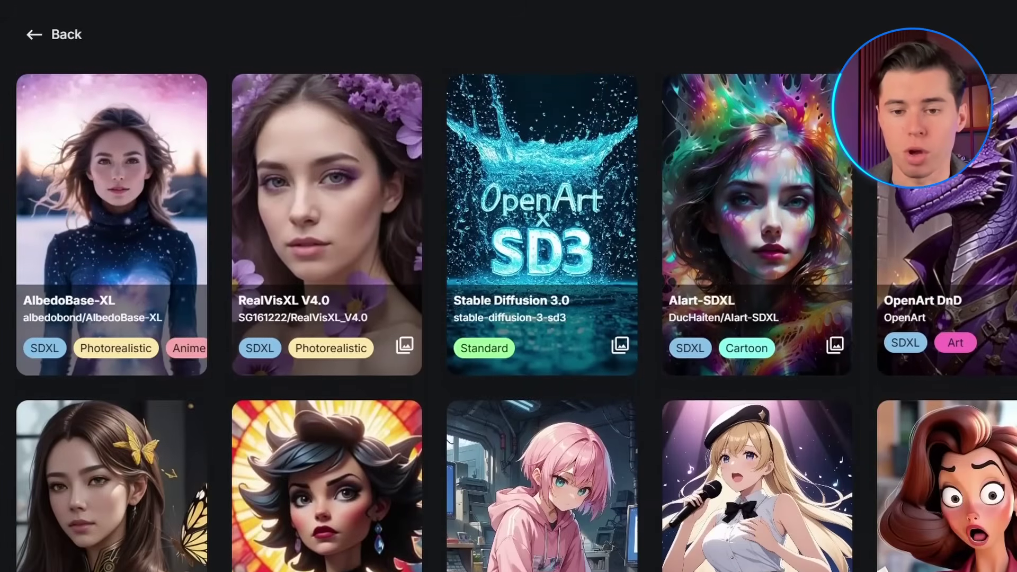
{"action": "scroll", "coordinate": [508, 318], "scroll_direction": "down", "scroll_amount": 10}
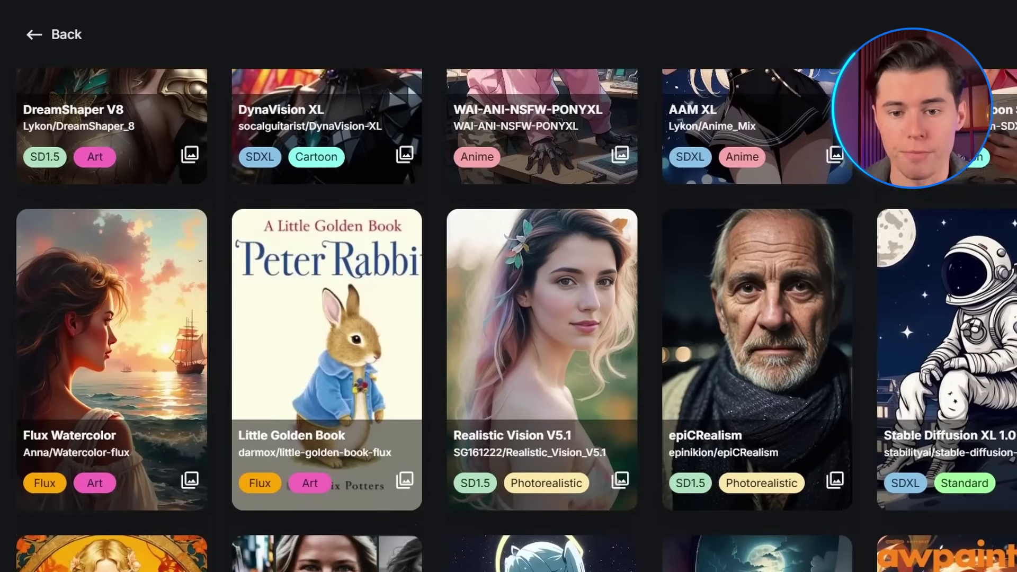
{"action": "scroll", "coordinate": [509, 318], "scroll_direction": "down", "scroll_amount": 12}
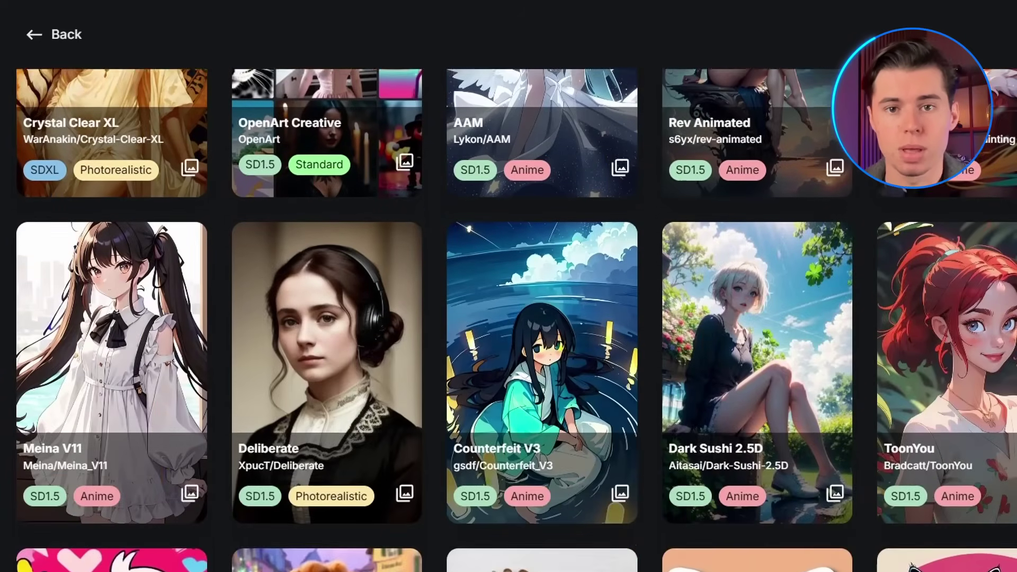
{"action": "scroll", "coordinate": [508, 318], "scroll_direction": "down", "scroll_amount": 20}
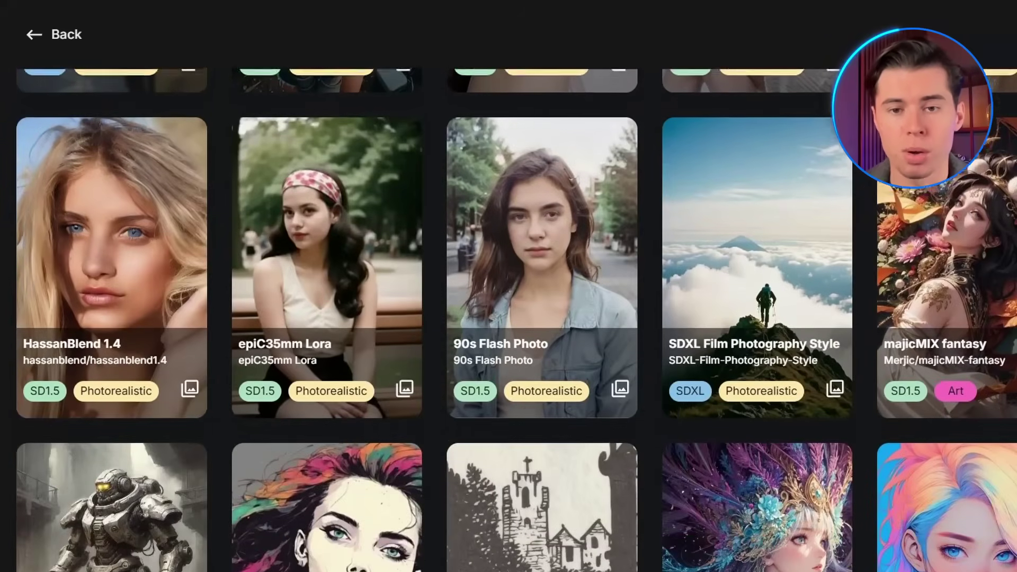
{"action": "scroll", "coordinate": [509, 318], "scroll_direction": "down", "scroll_amount": 20}
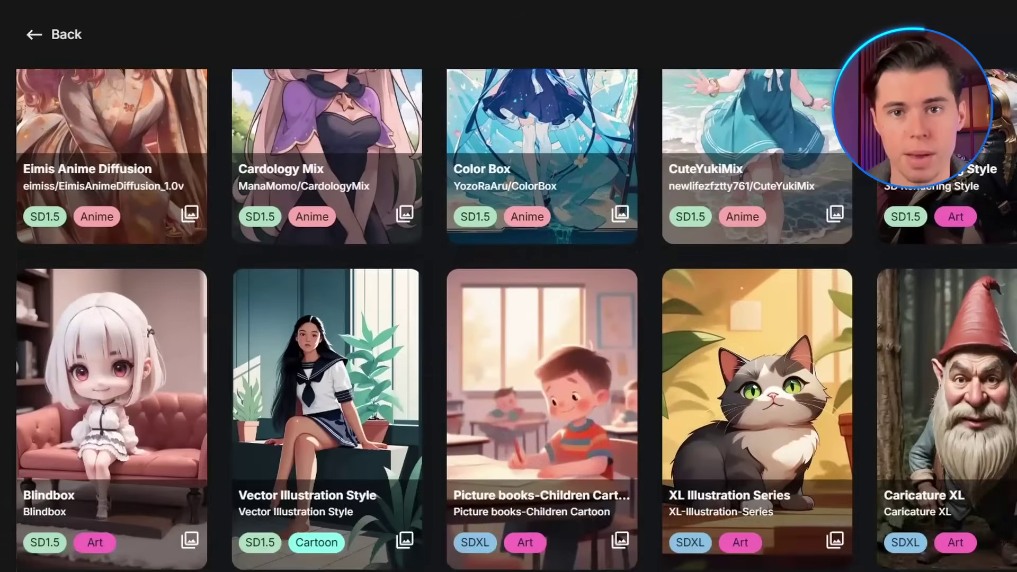
{"action": "scroll", "coordinate": [508, 318], "scroll_direction": "down", "scroll_amount": 17}
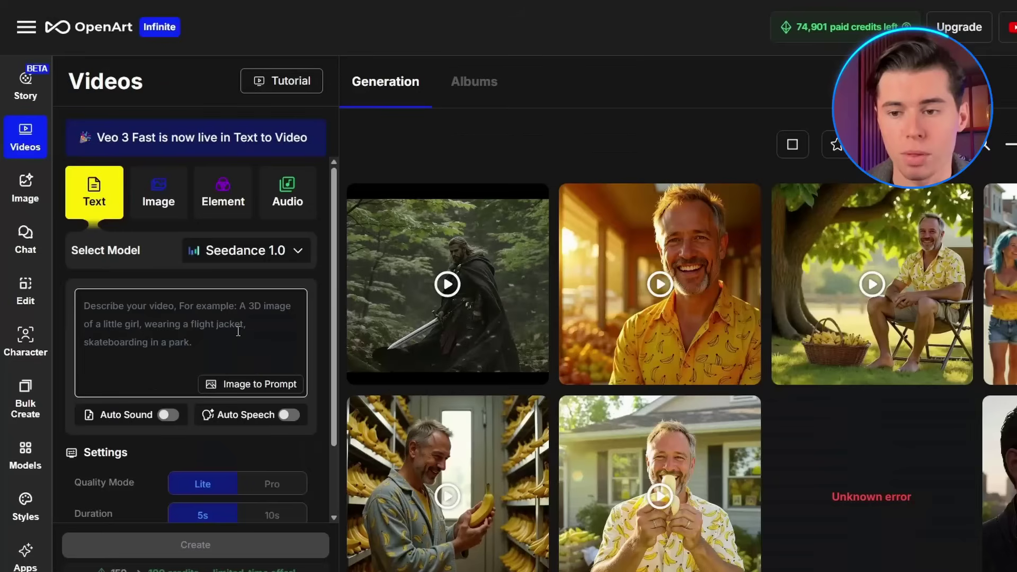
{"action": "left_click", "coordinate": [280, 263]}
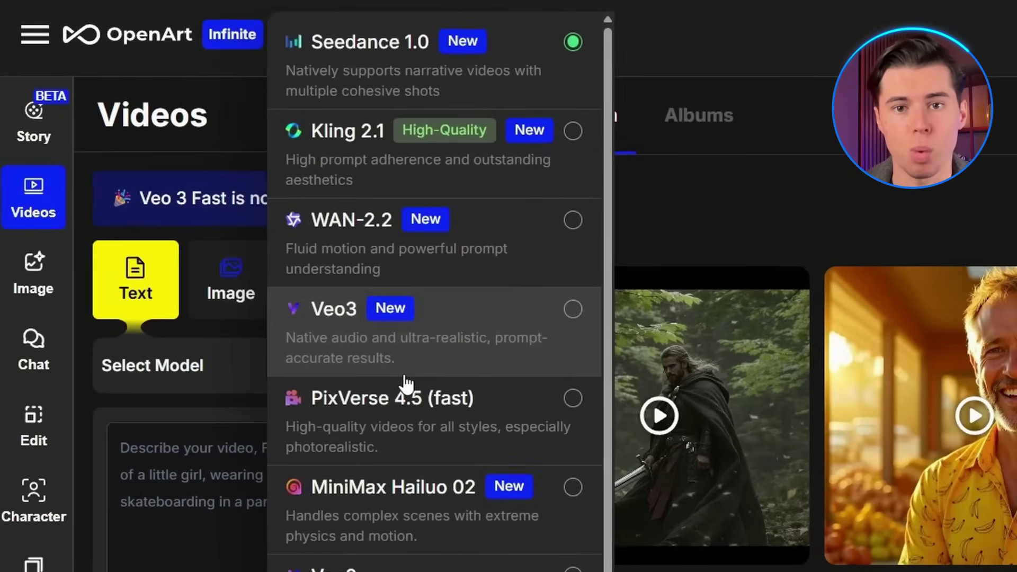